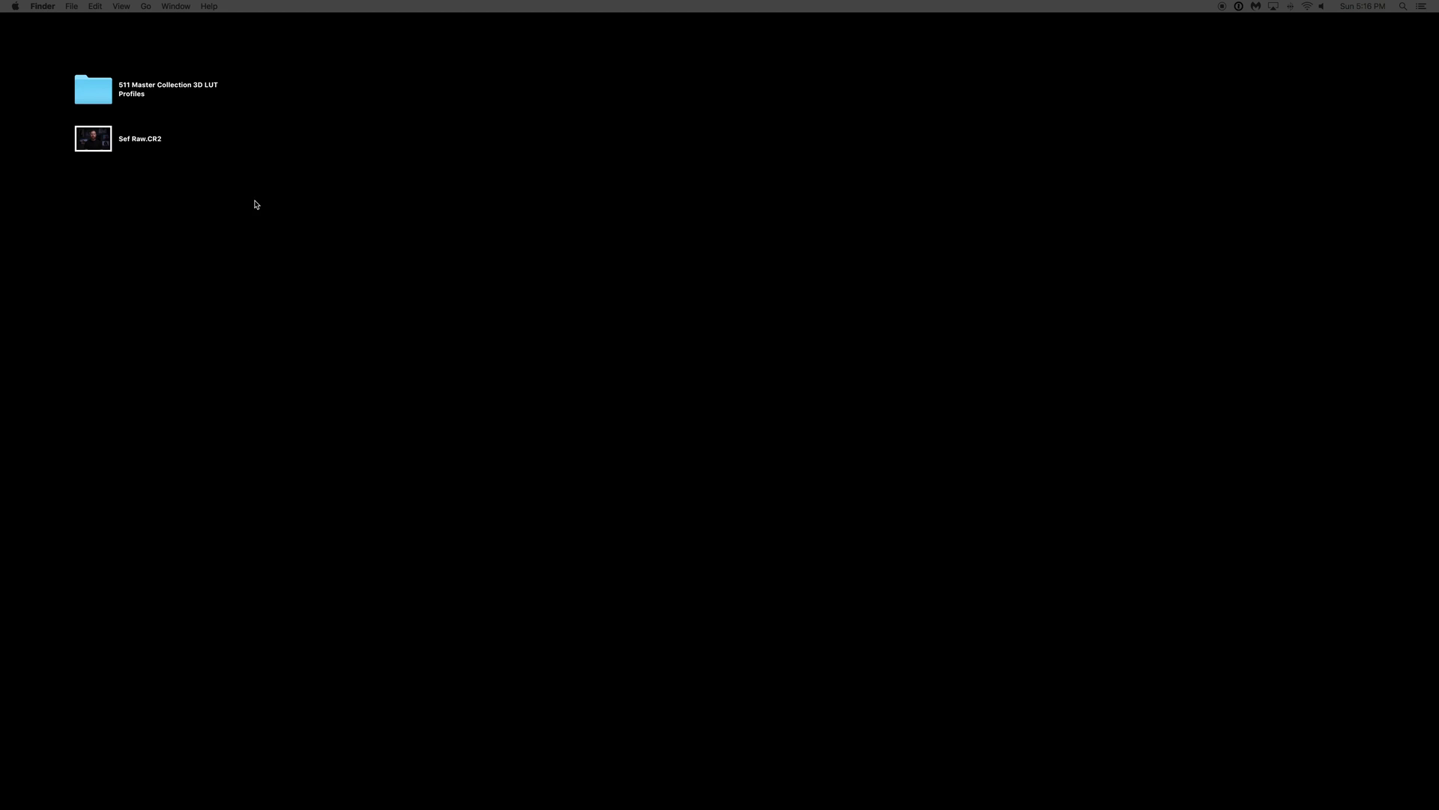
# Step: Open the '511 Master Collection 3D LUT Profiles' folder on the desktop
pyautogui.doubleClick(96, 92)
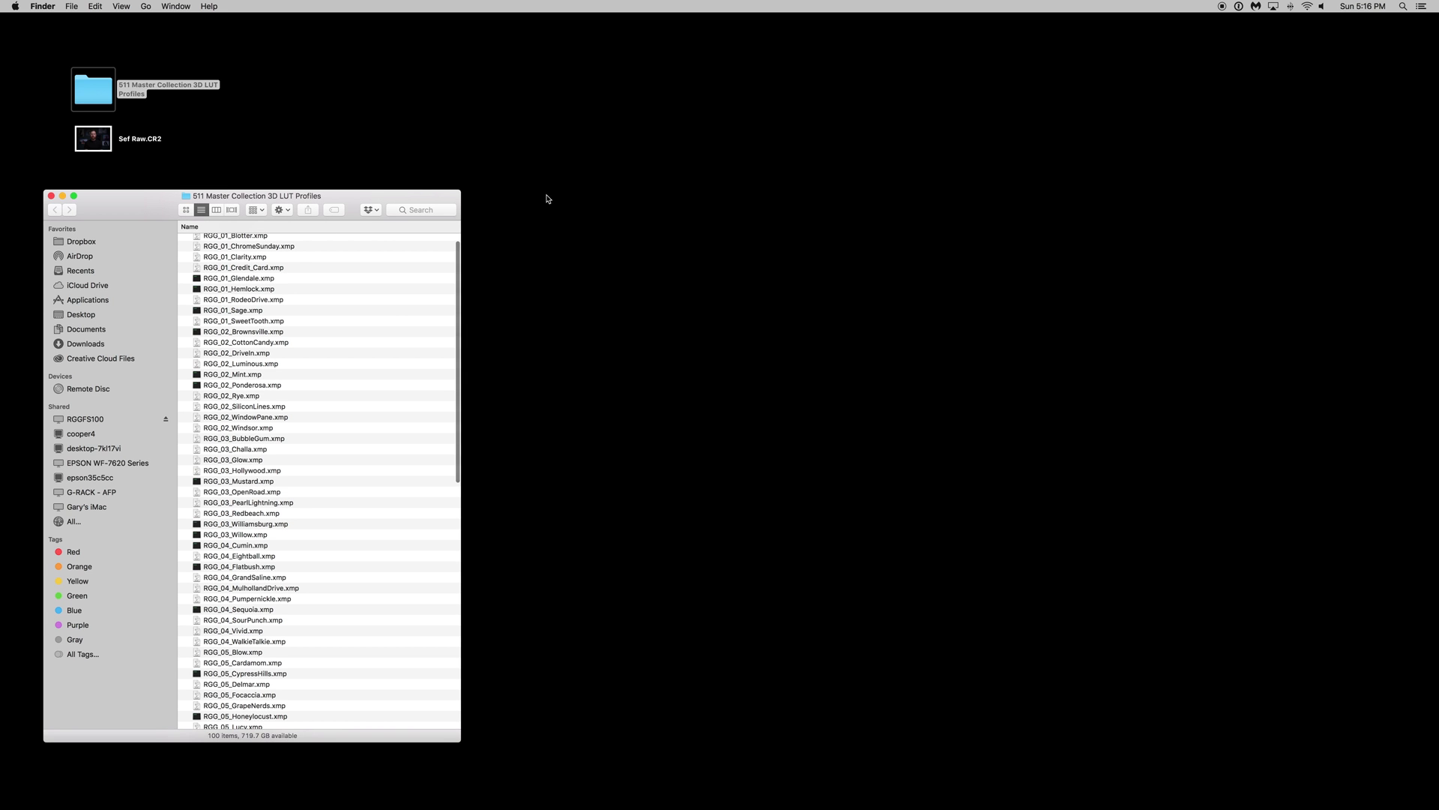
# Step: Centre the profiles window and browse the .xmp files, such as RGG_01_SweetTooth and RGG_01_Baguette
pyautogui.moveTo(127, 210); pyautogui.dragTo(315, 199)
pyautogui.scroll(3, 488, 562)
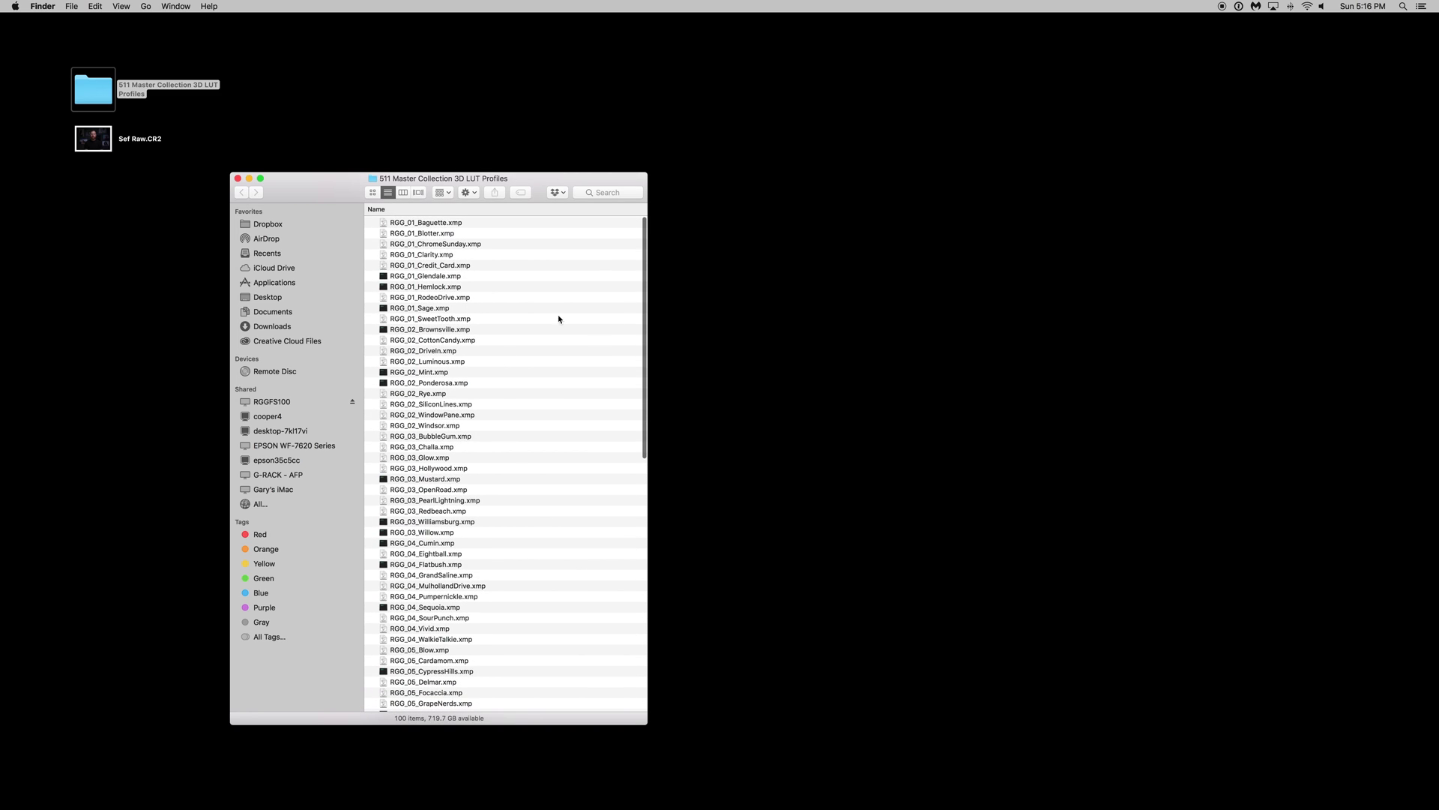
pyautogui.click(512, 318)
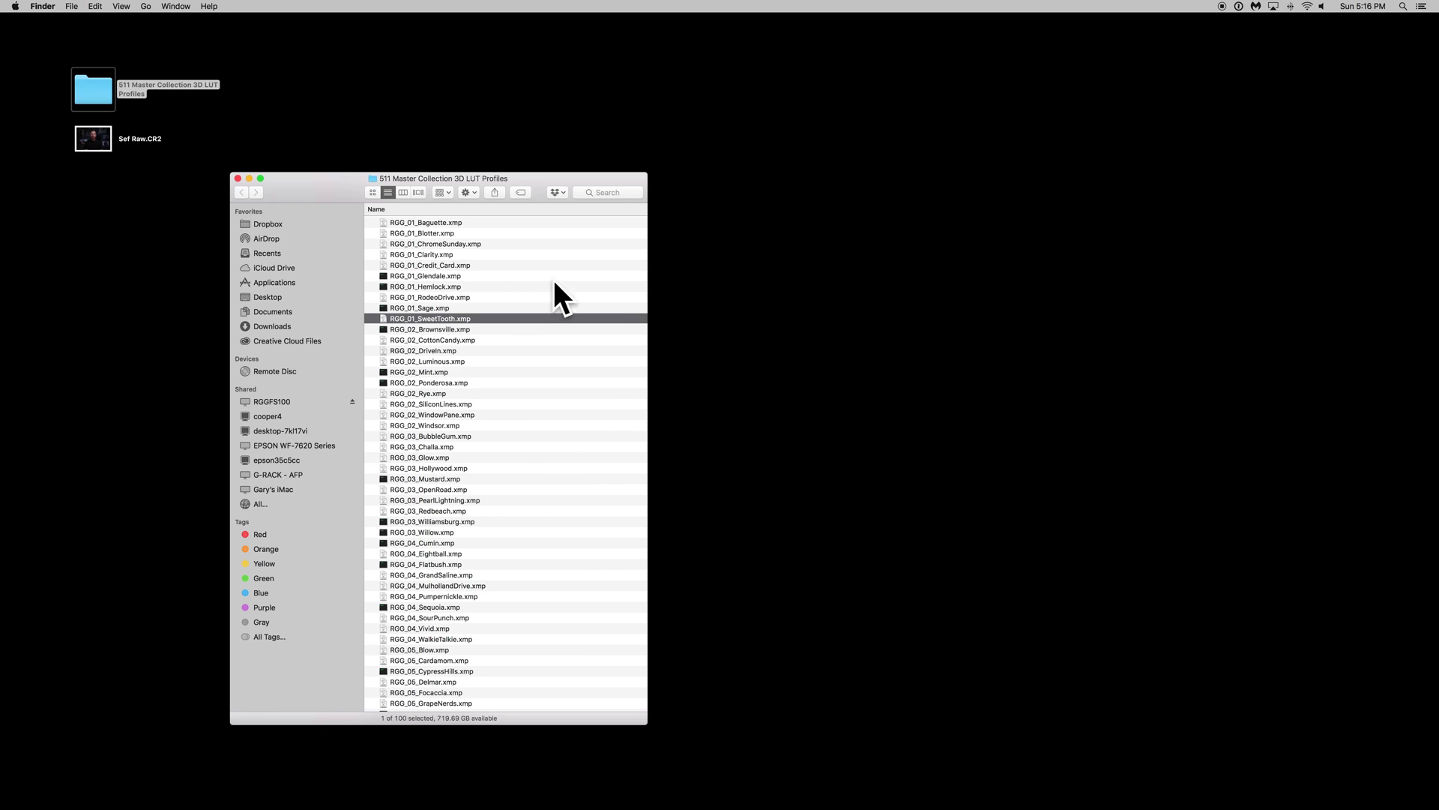
pyautogui.scroll(-10, 543, 390)
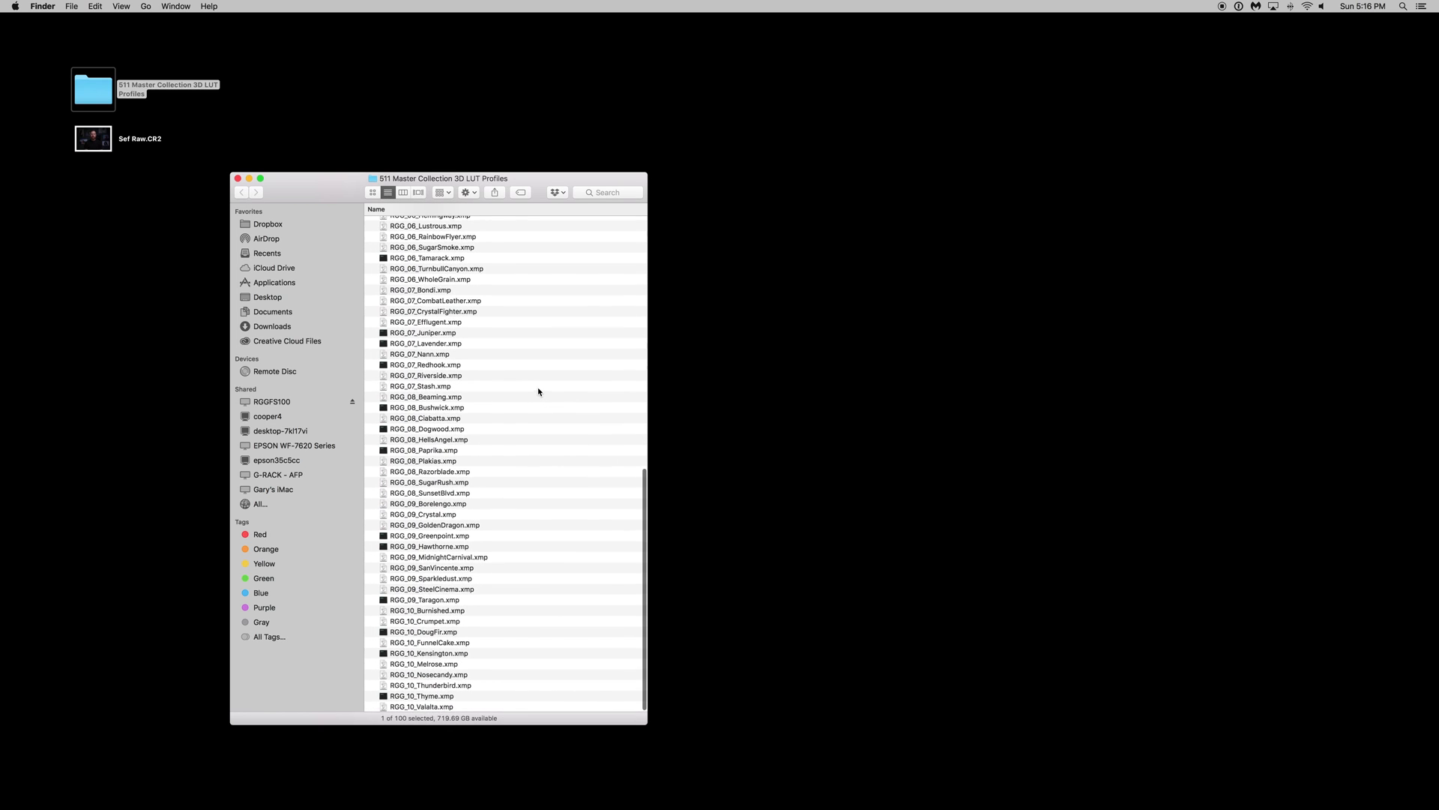
pyautogui.scroll(10, 538, 391)
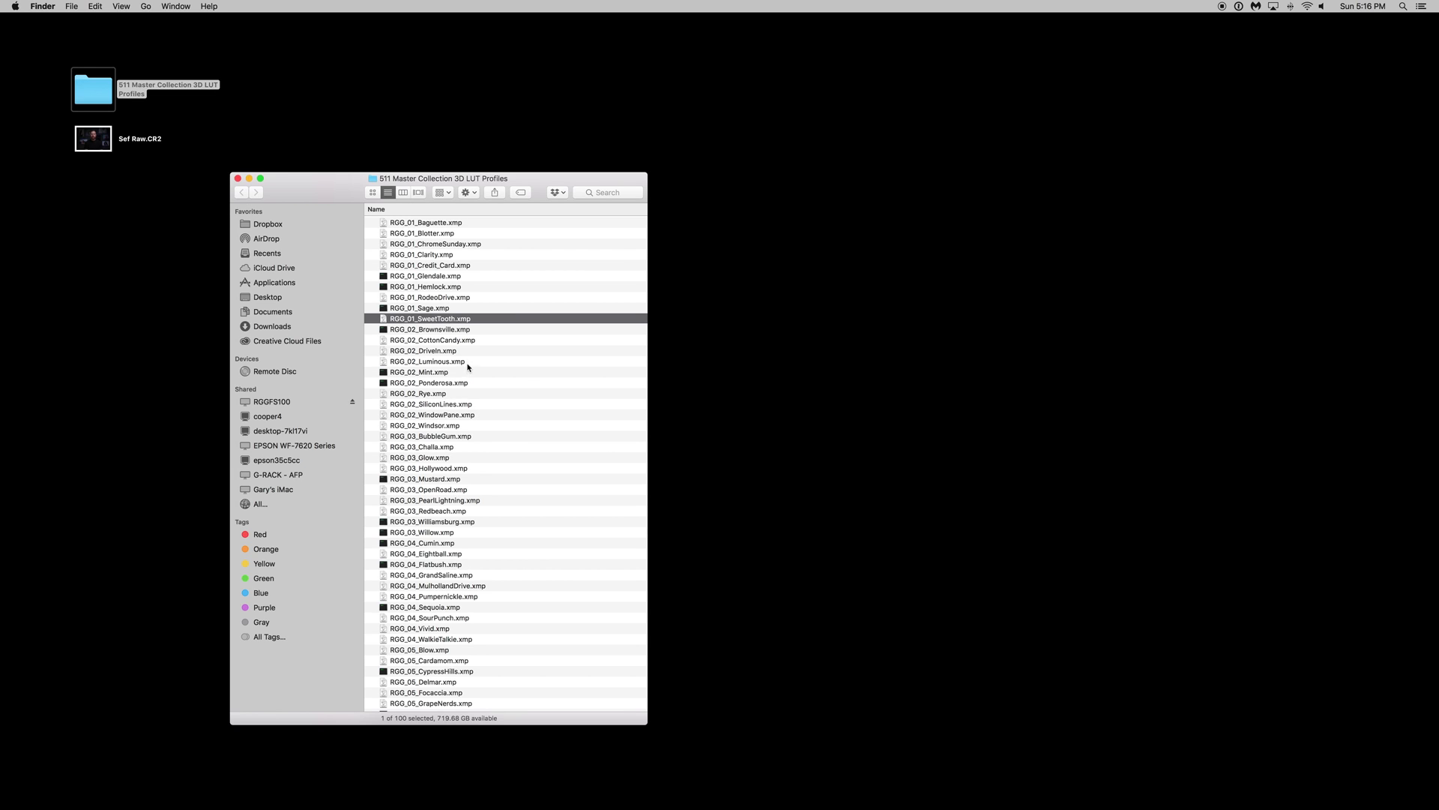
pyautogui.click(488, 223)
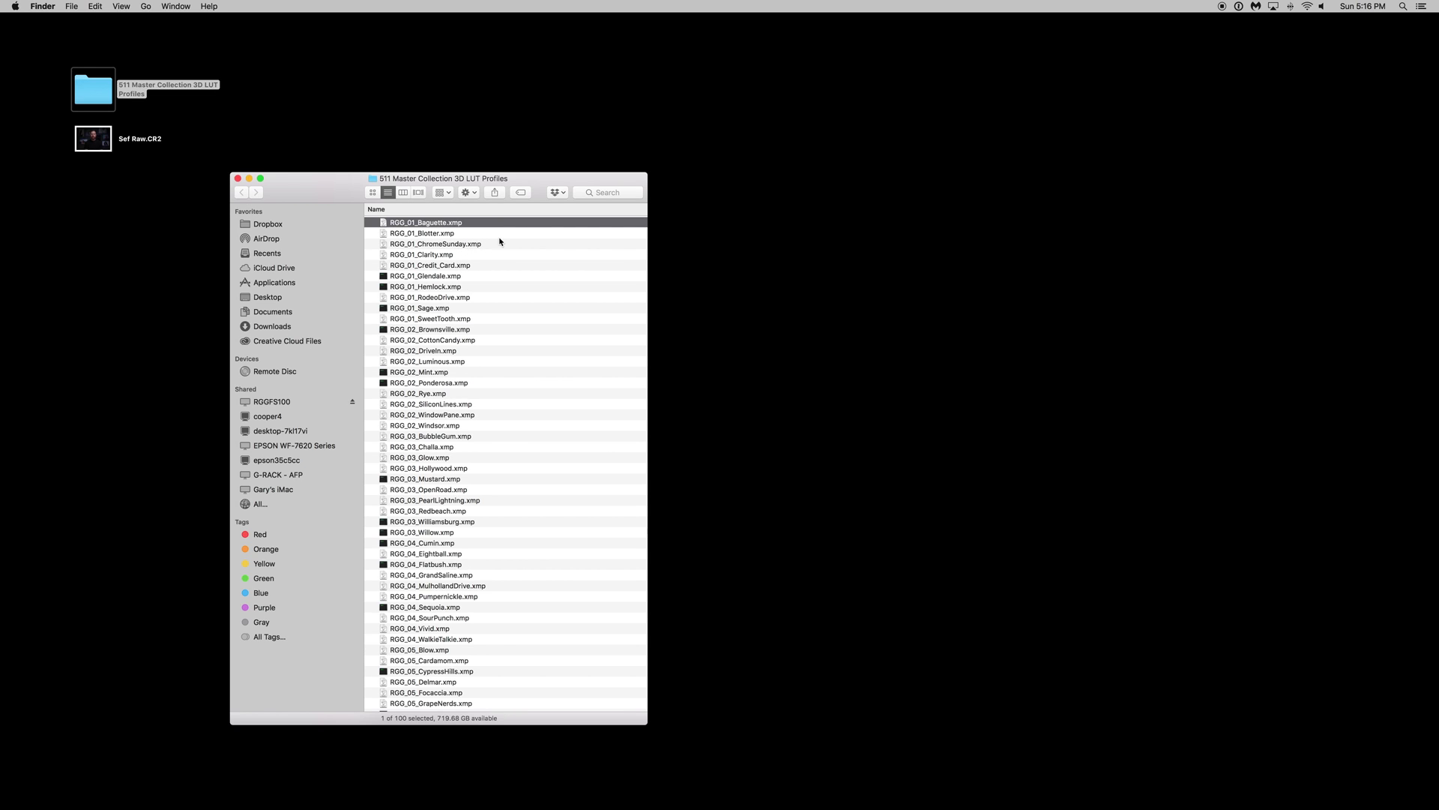
pyautogui.scroll(-1, 502, 699)
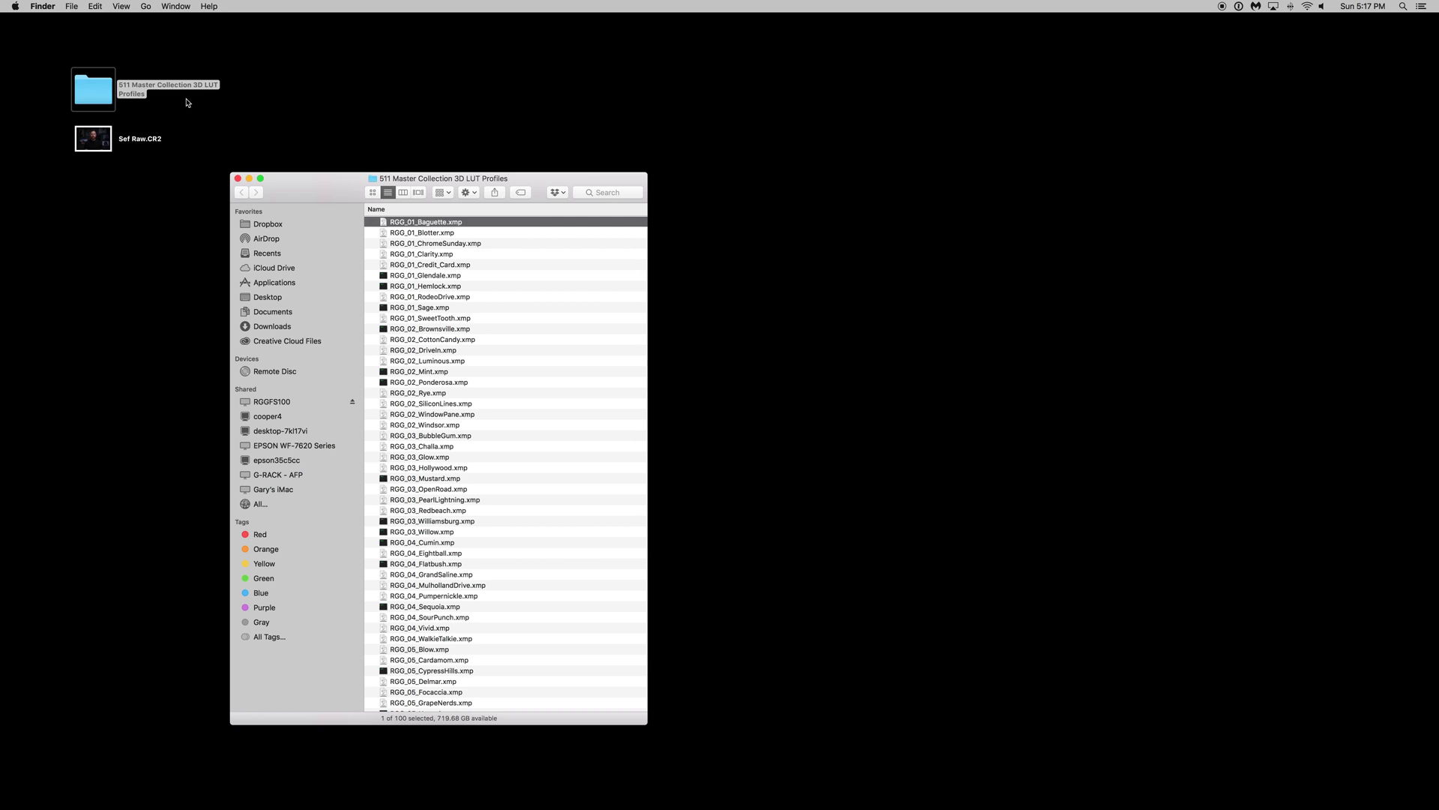
# Step: Close the profiles window, then select and deselect Sef Raw.CR2 on the desktop
pyautogui.click(238, 178)
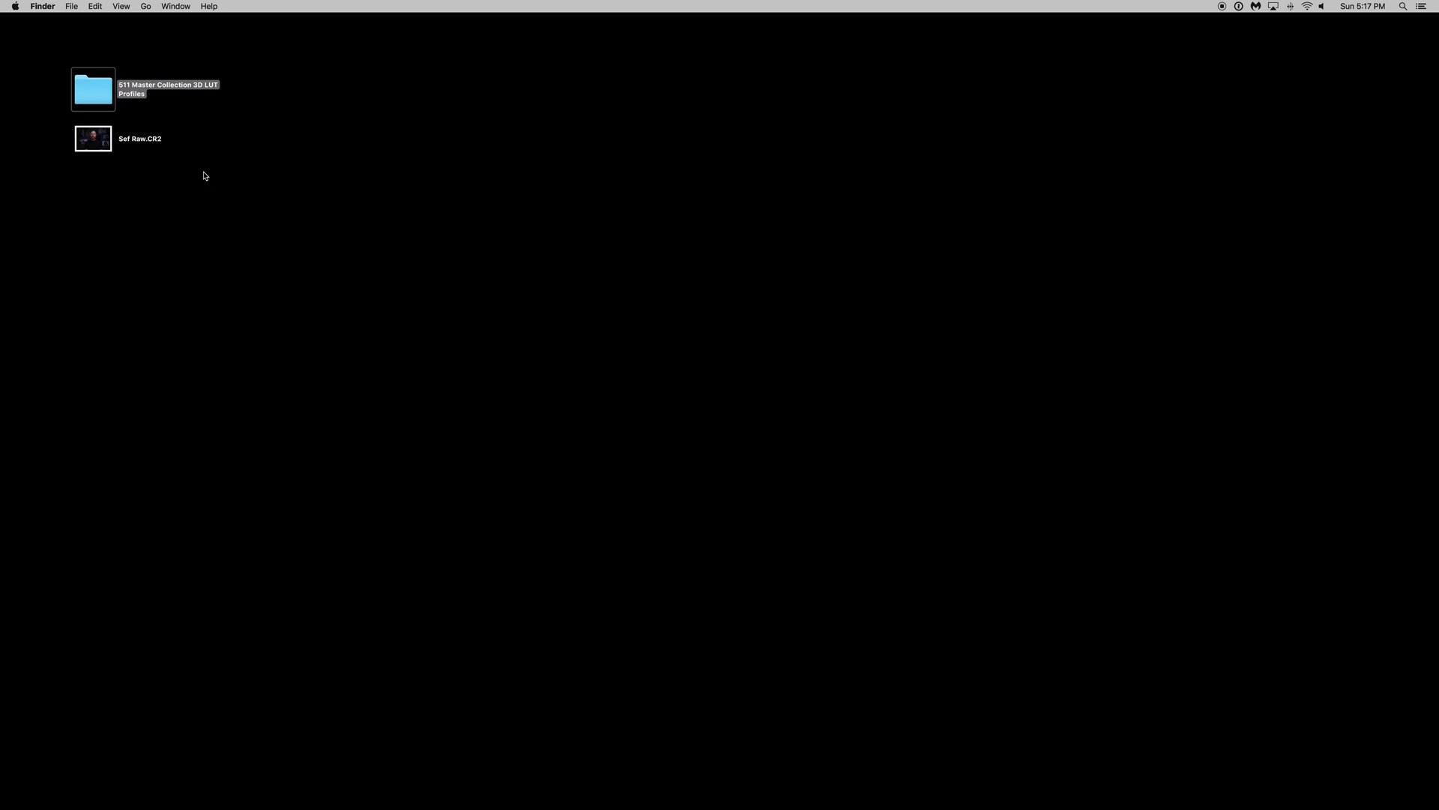
pyautogui.click(142, 141)
pyautogui.click(254, 197)
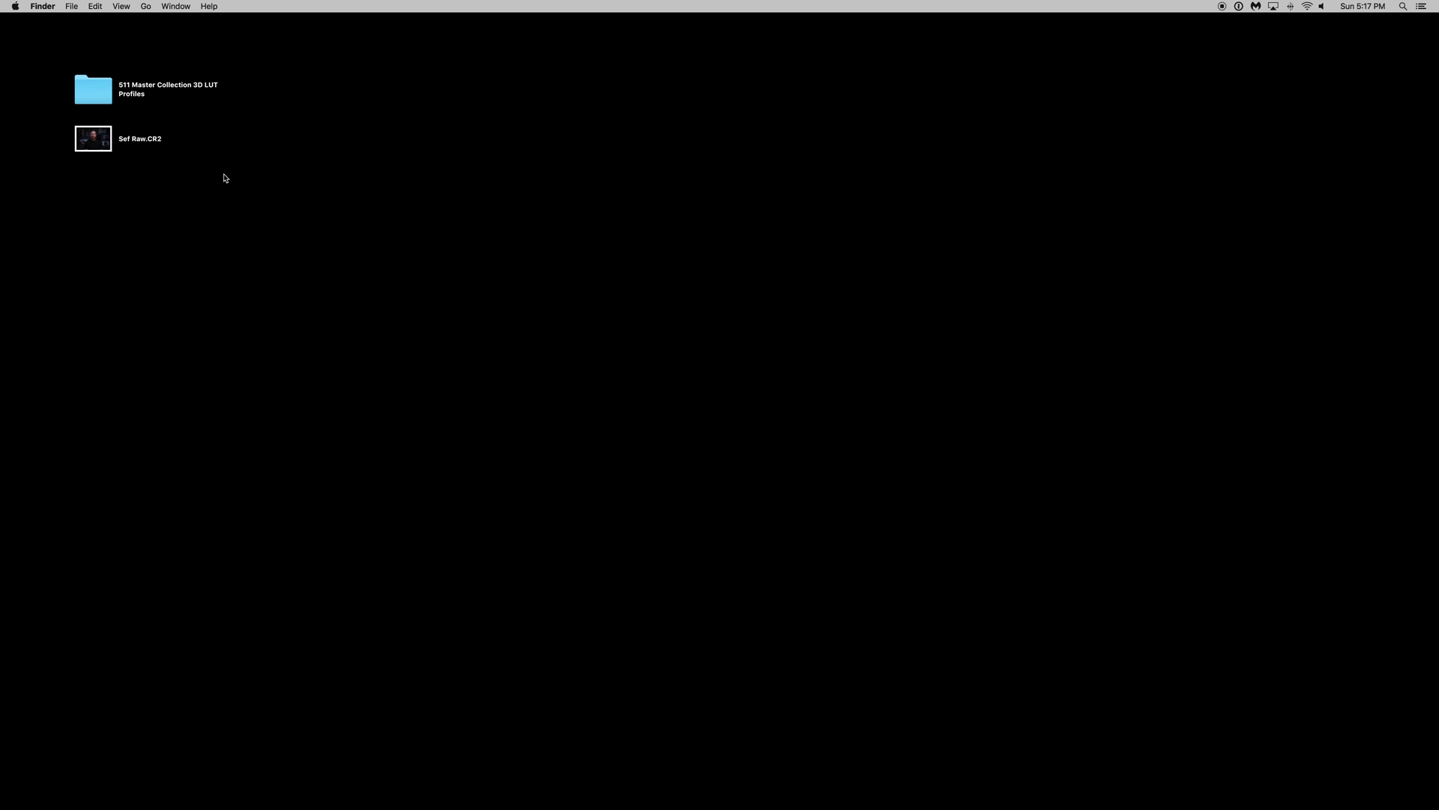
# Step: Reveal the hidden Library entry in the Go menu with Option and open the user Library
pyautogui.click(146, 7)
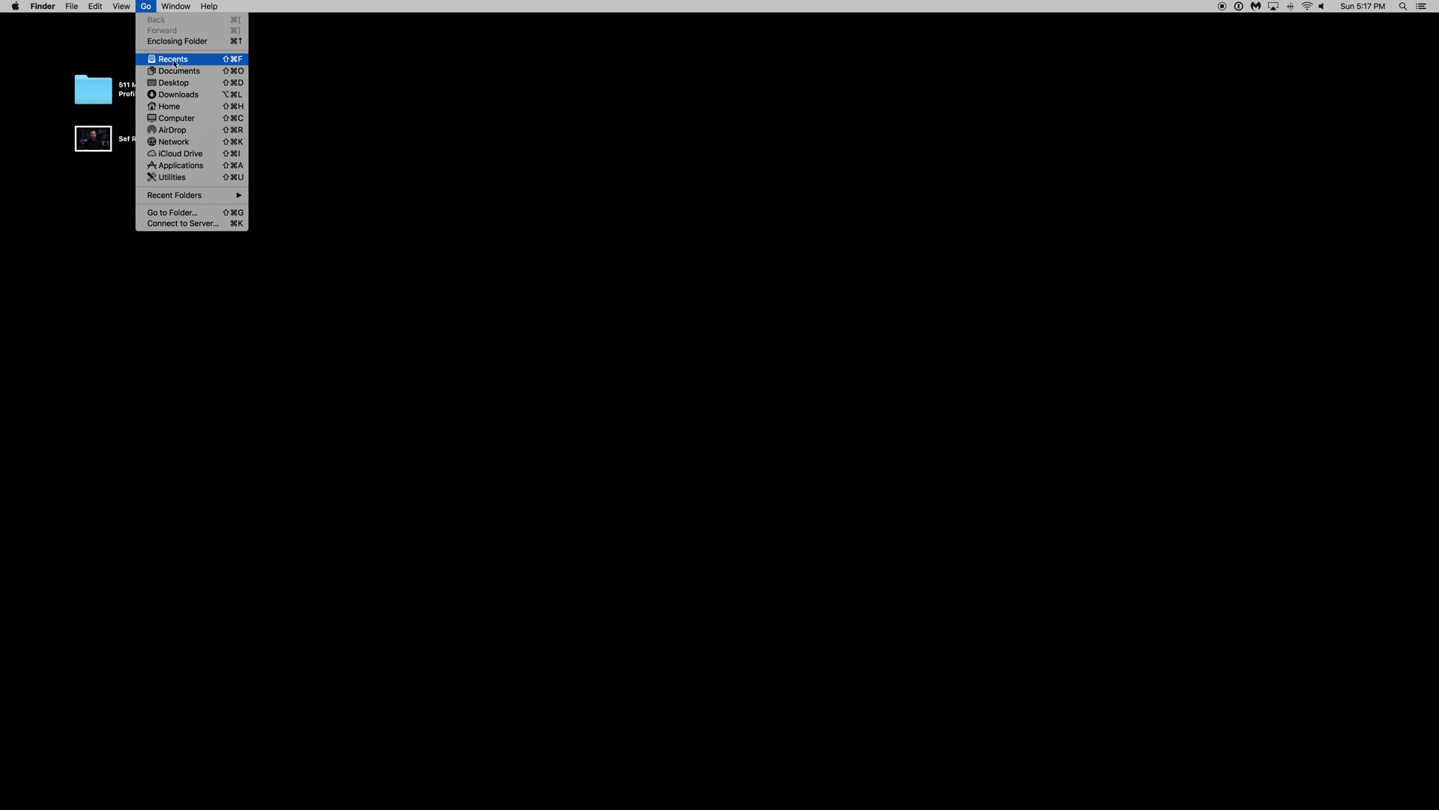
pyautogui.press('alt')
pyautogui.press('alt')
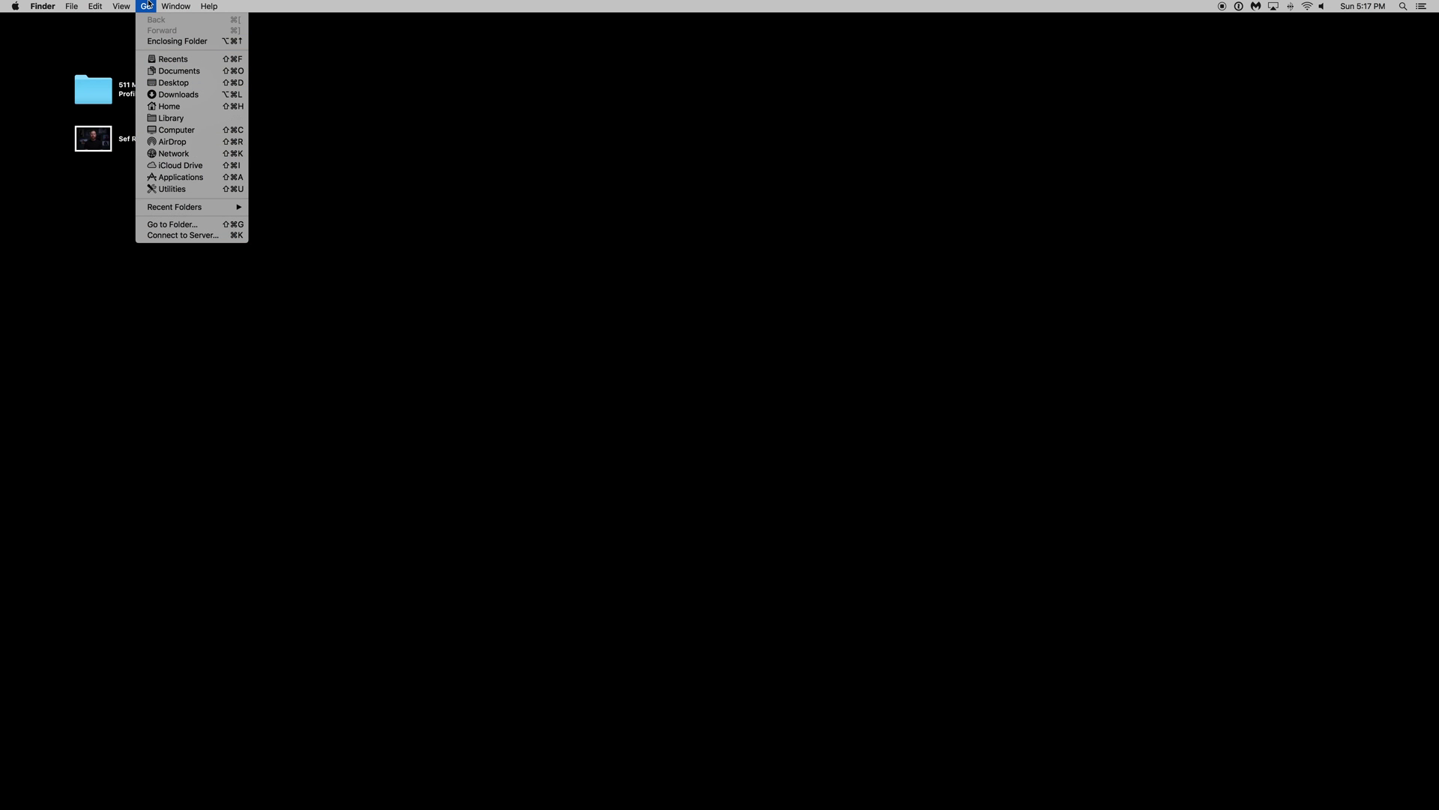
pyautogui.press('alt')
pyautogui.press('alt')
pyautogui.click(500, 122)
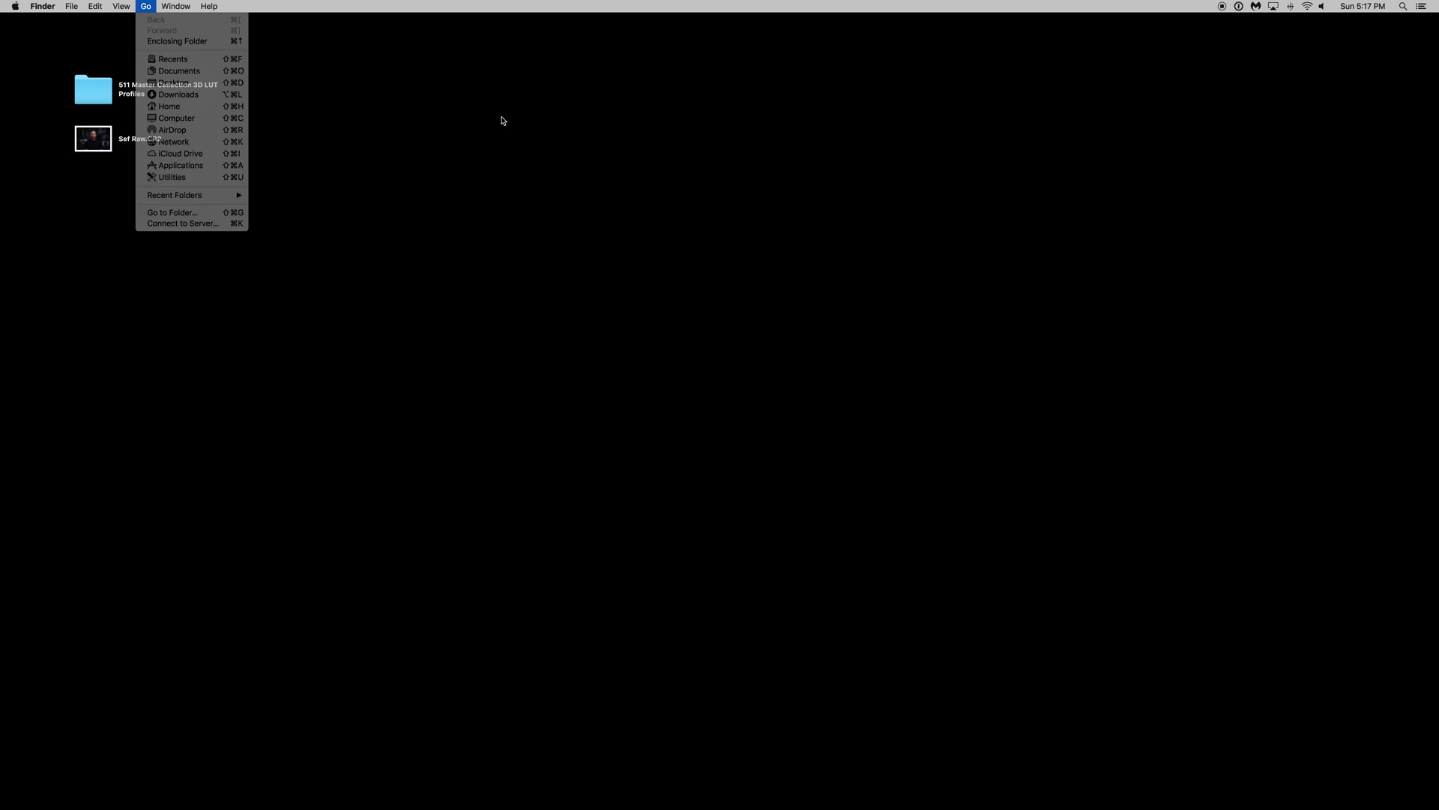
pyautogui.click(146, 6)
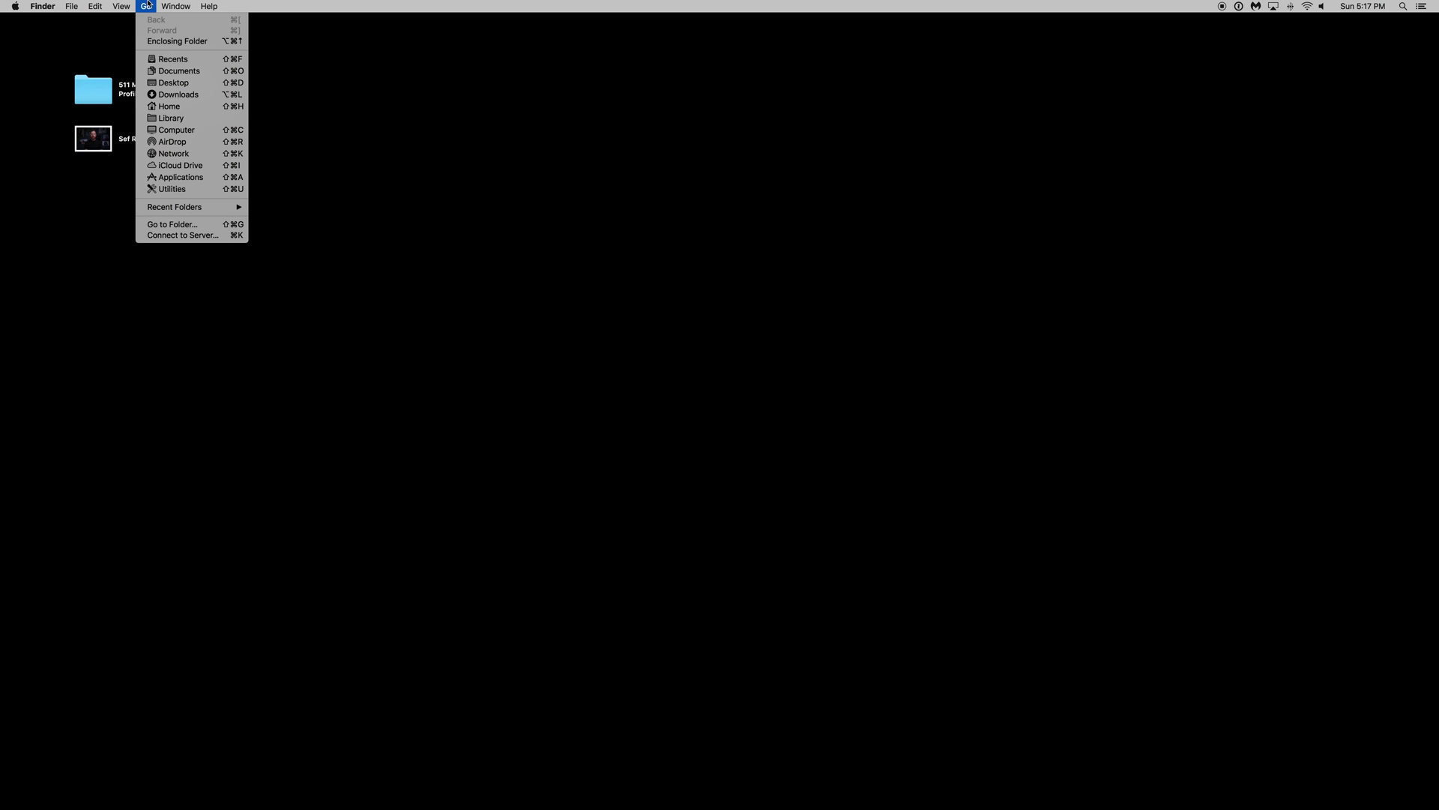
pyautogui.click(204, 124)
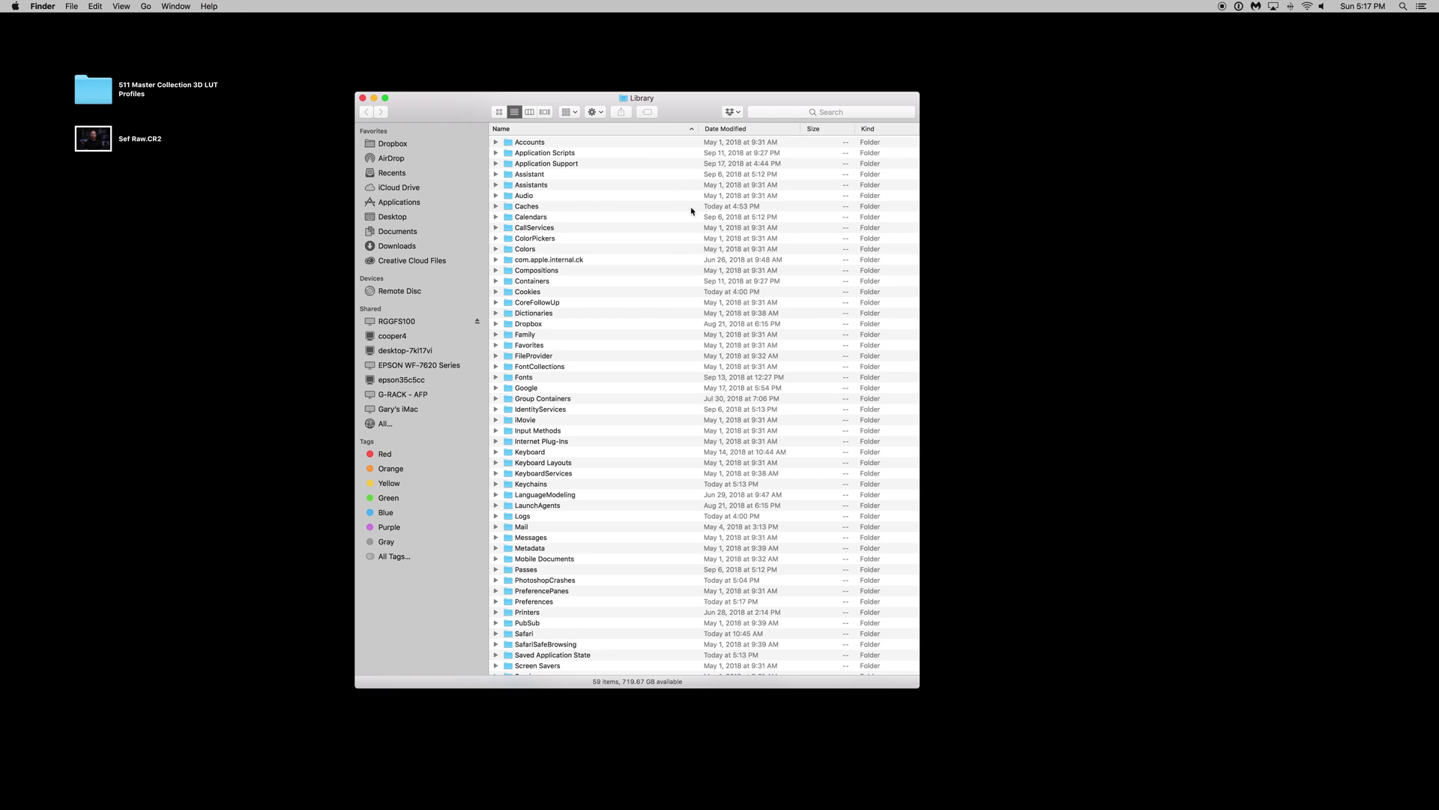
# Step: Drill into Application Support > Adobe > CameraRaw > Settings and move that window to the right
pyautogui.click(595, 165)
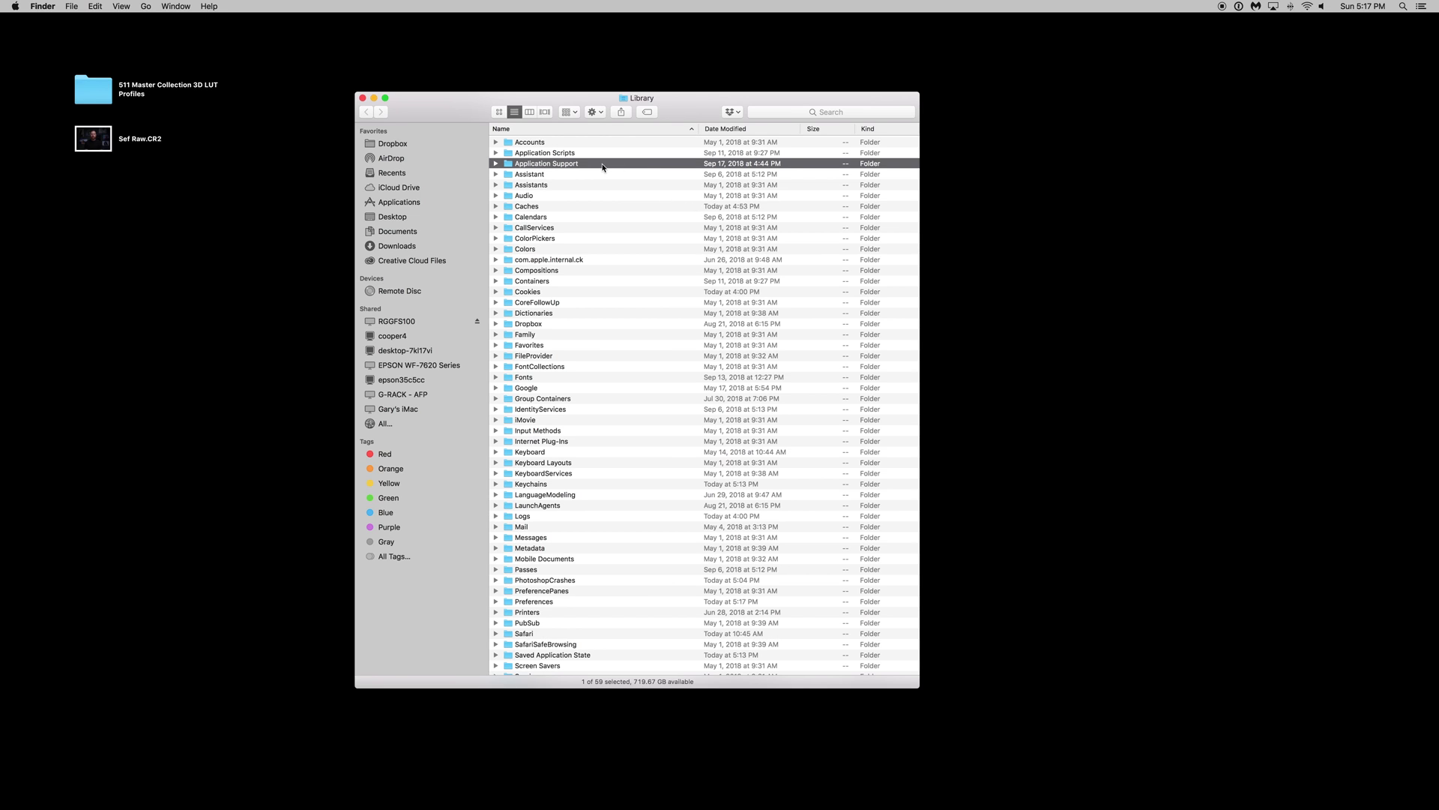
pyautogui.doubleClick(603, 166)
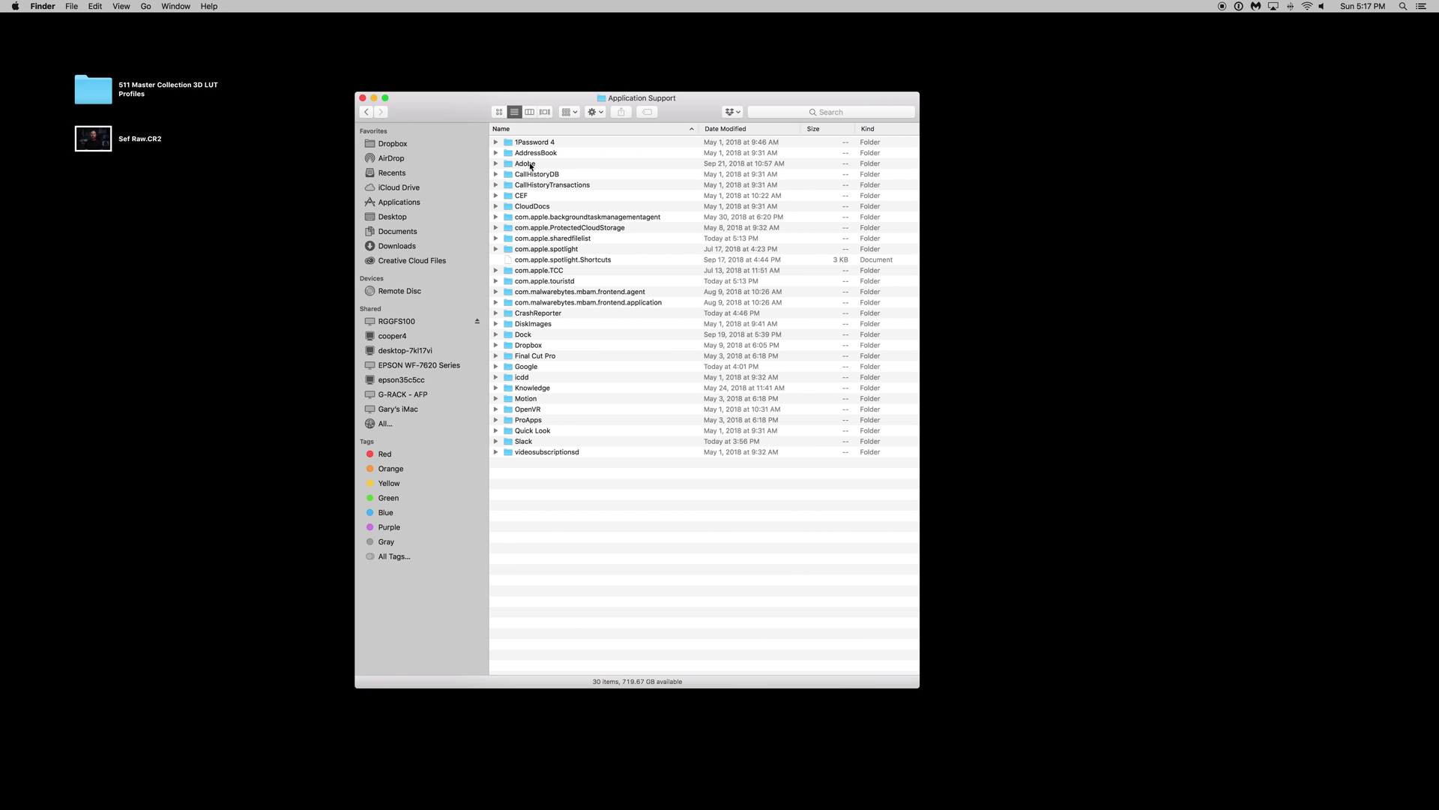
pyautogui.click(533, 165)
pyautogui.doubleClick(625, 164)
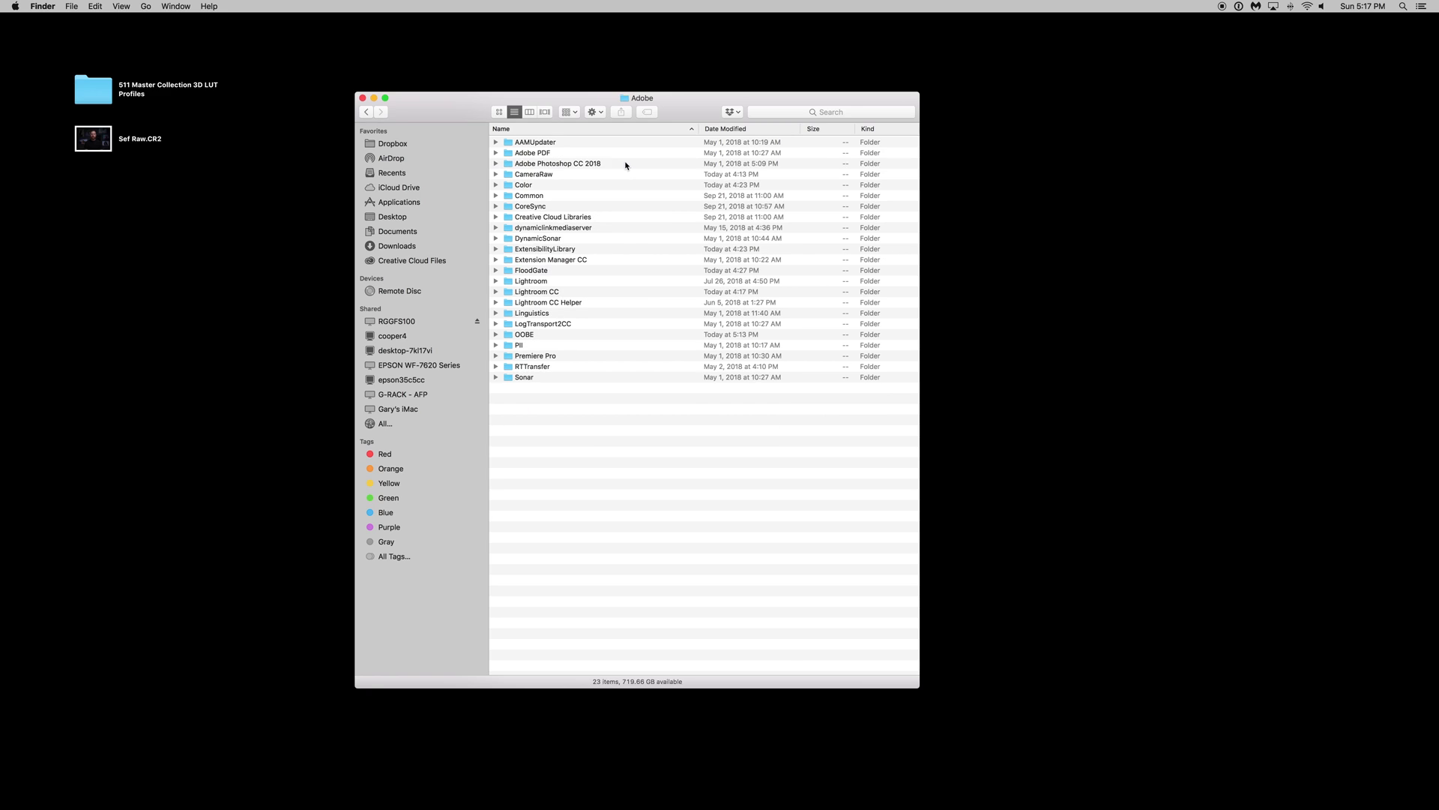
pyautogui.click(565, 176)
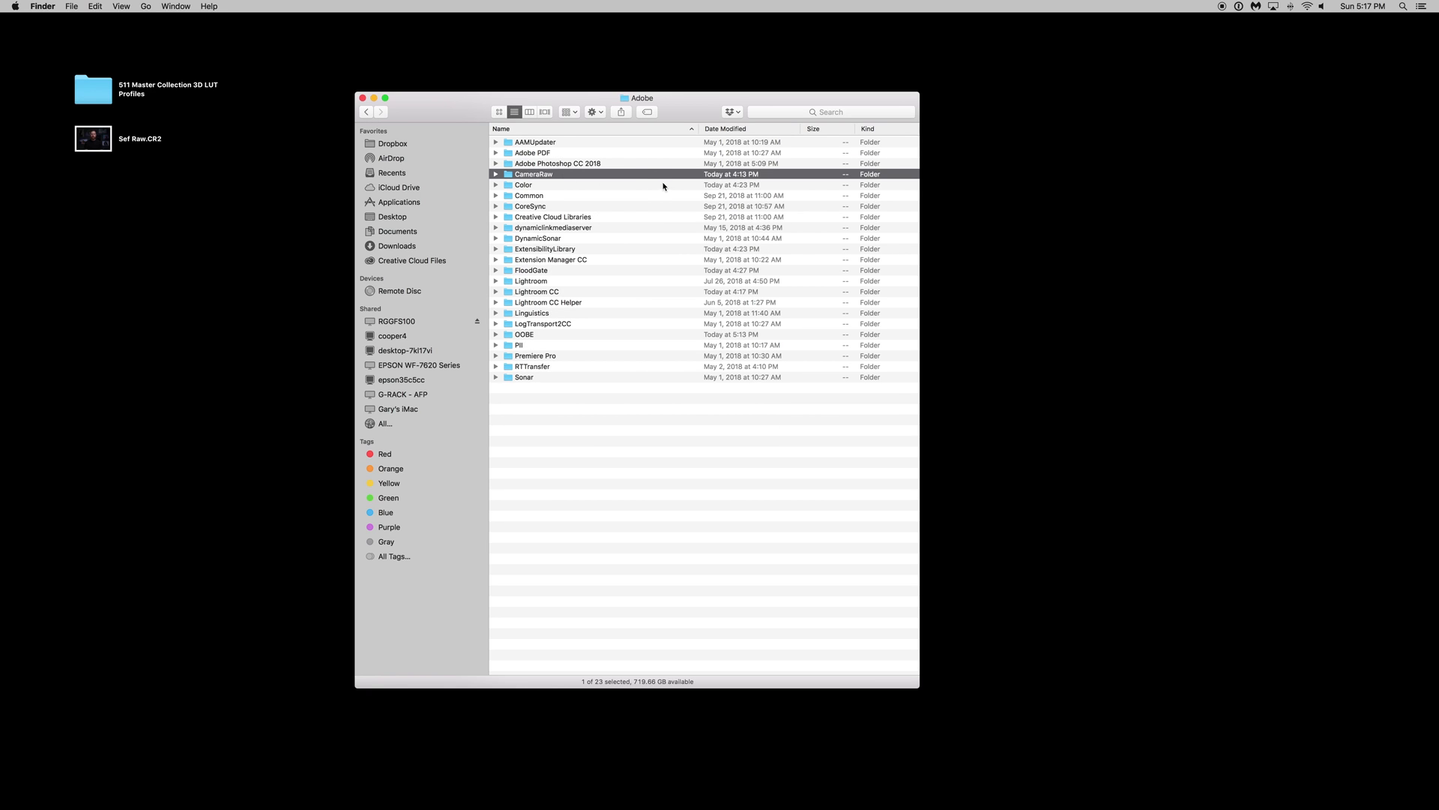
pyautogui.doubleClick(644, 176)
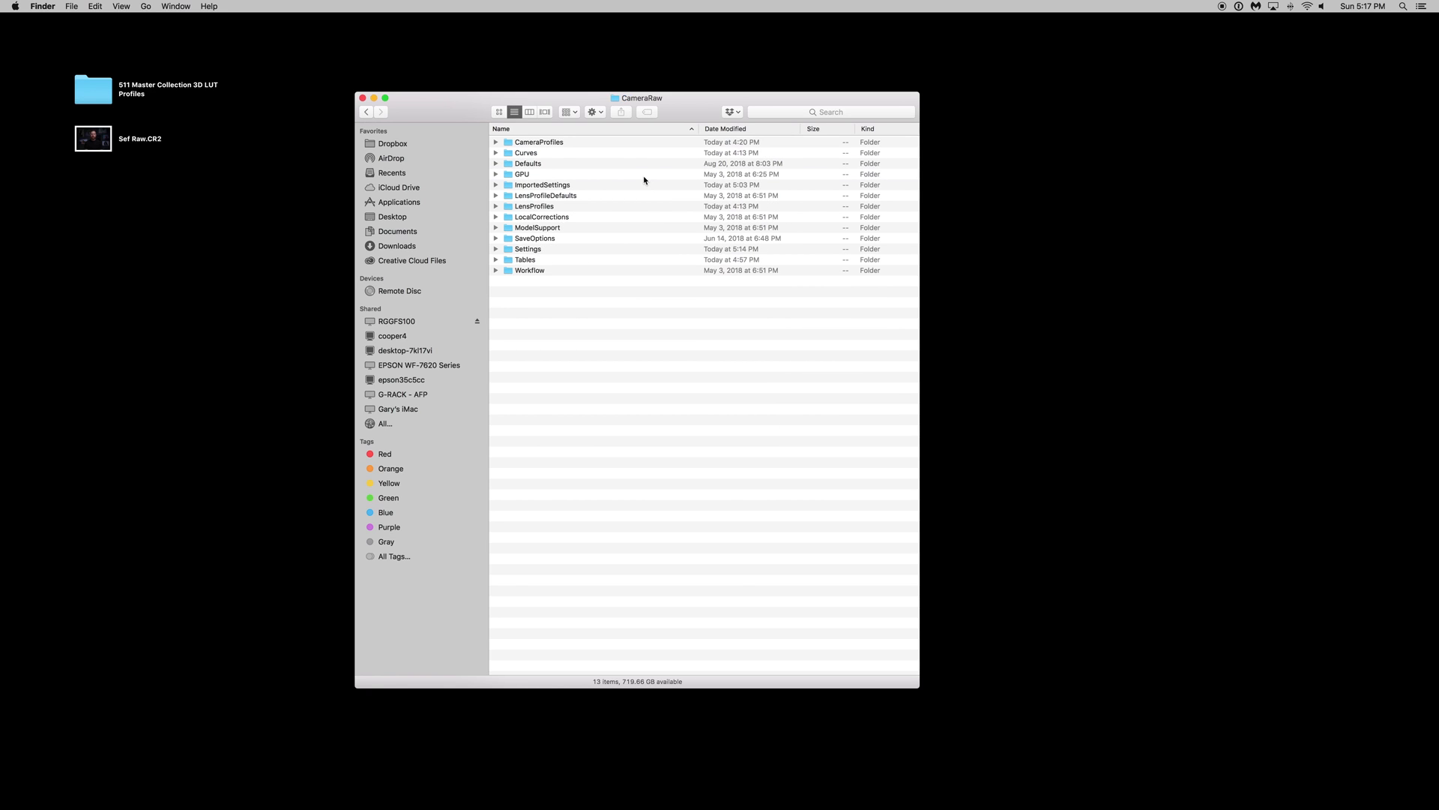
pyautogui.click(585, 249)
pyautogui.doubleClick(620, 250)
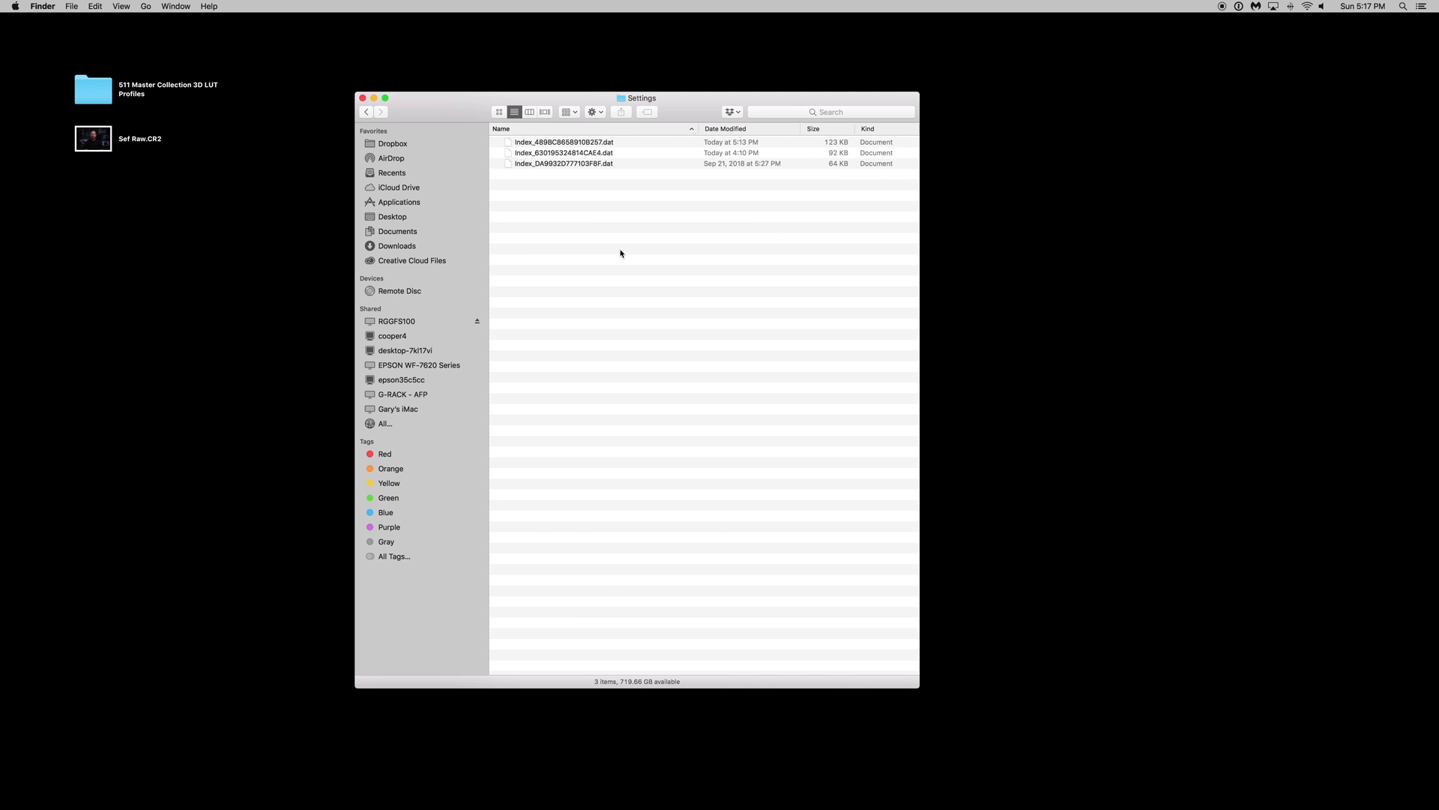
pyautogui.moveTo(456, 116); pyautogui.dragTo(837, 120)
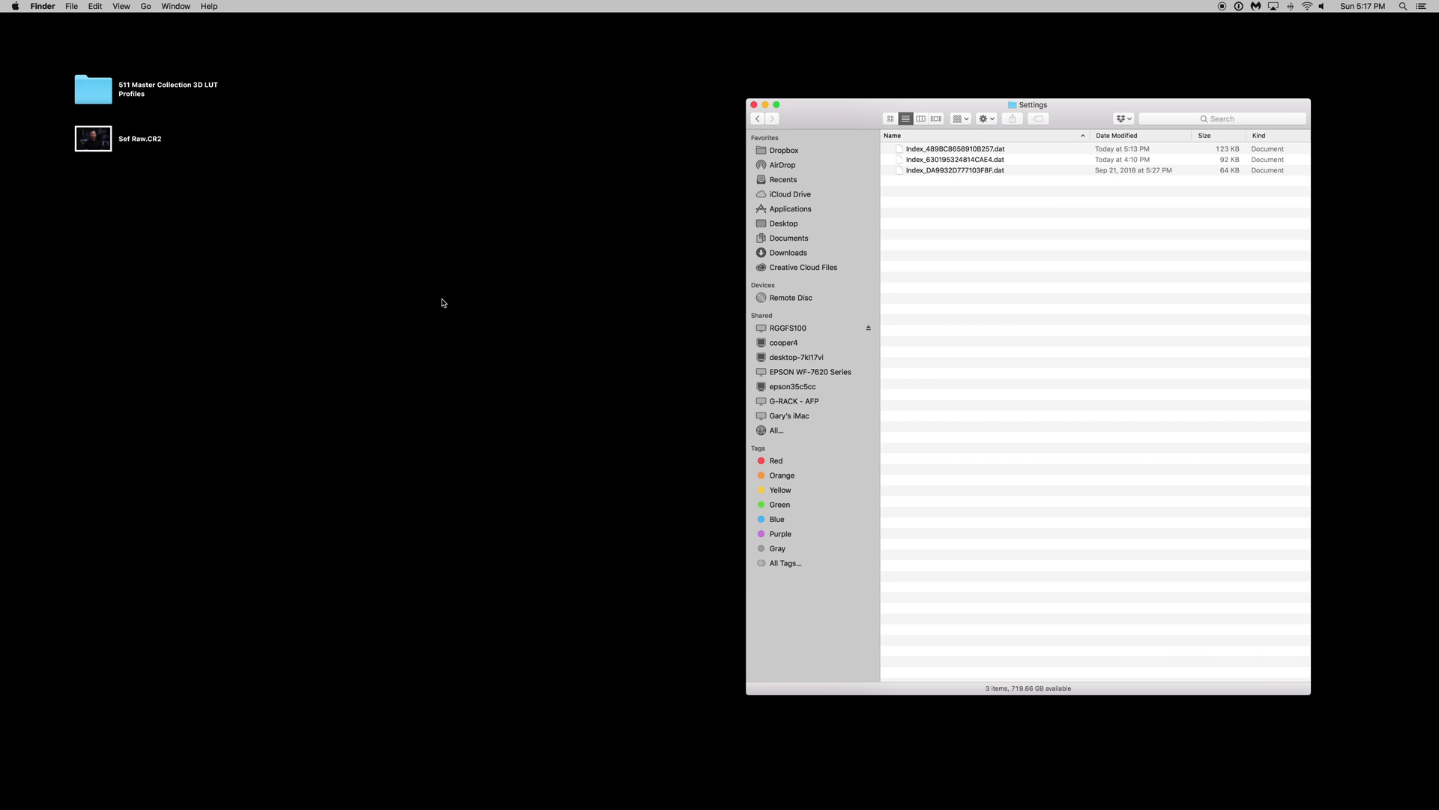
# Step: Reopen the 511 Master Collection 3D LUT Profiles folder and browse its RGG .xmp files
pyautogui.doubleClick(93, 90)
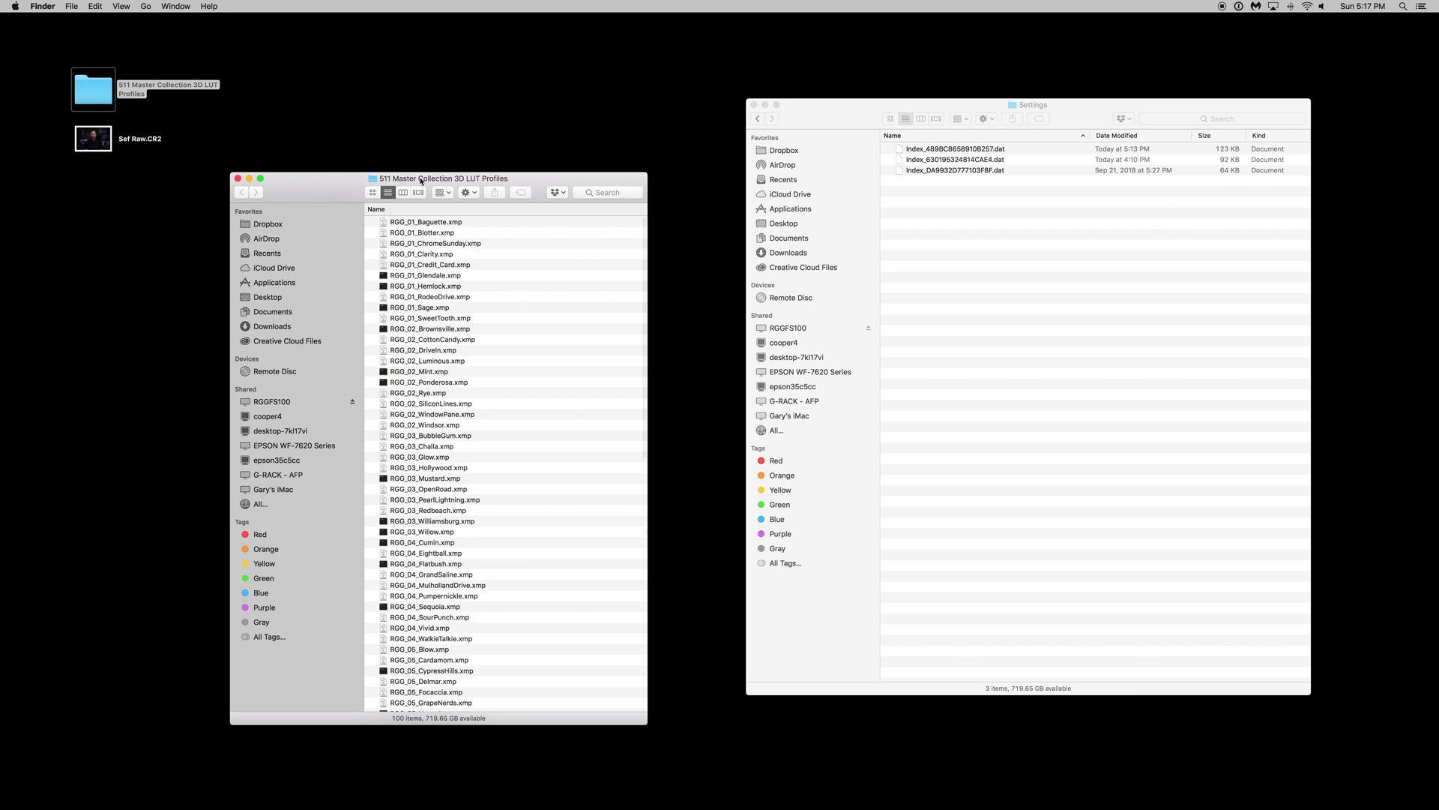
pyautogui.moveTo(320, 186); pyautogui.dragTo(296, 187)
pyautogui.click(414, 244)
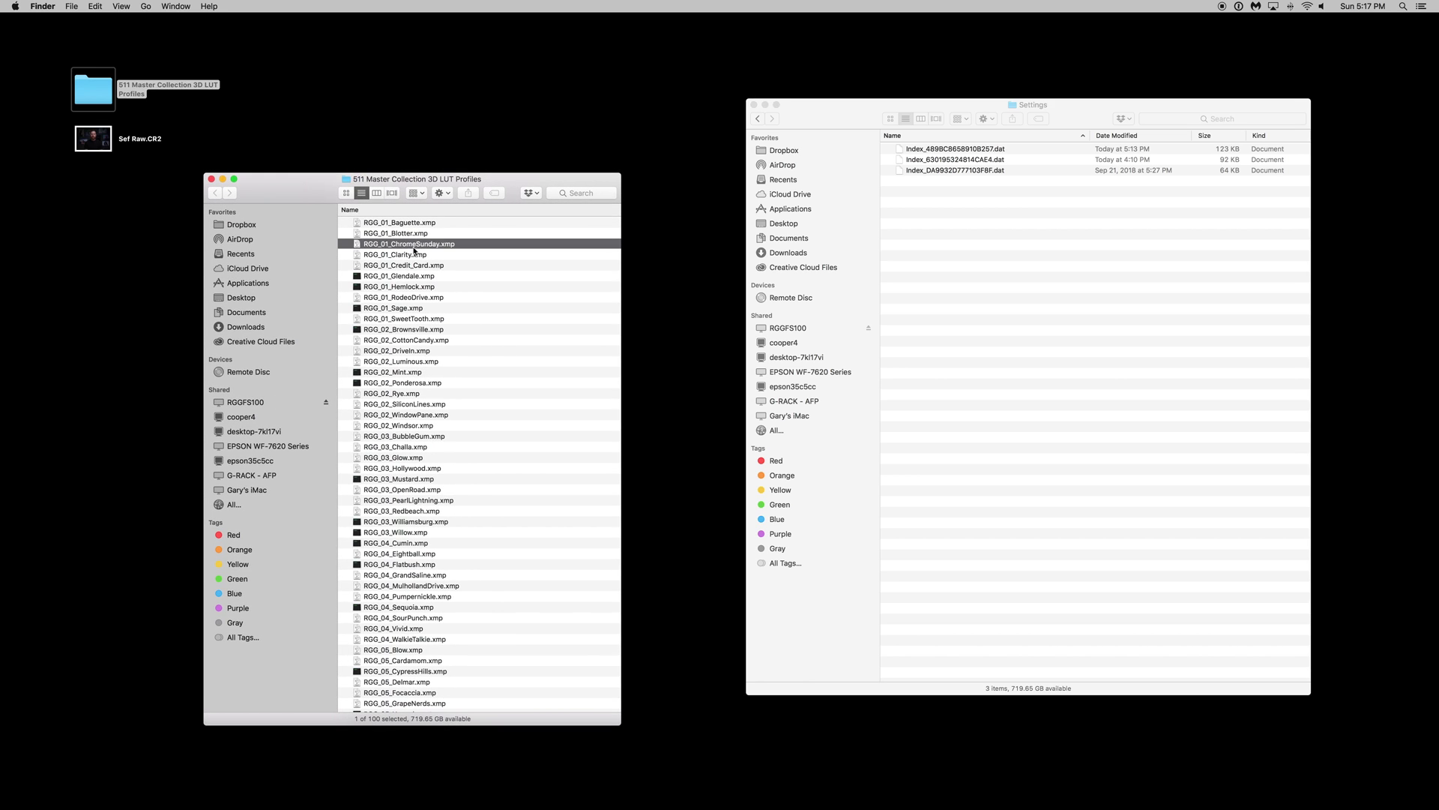
pyautogui.scroll(1, 572, 292)
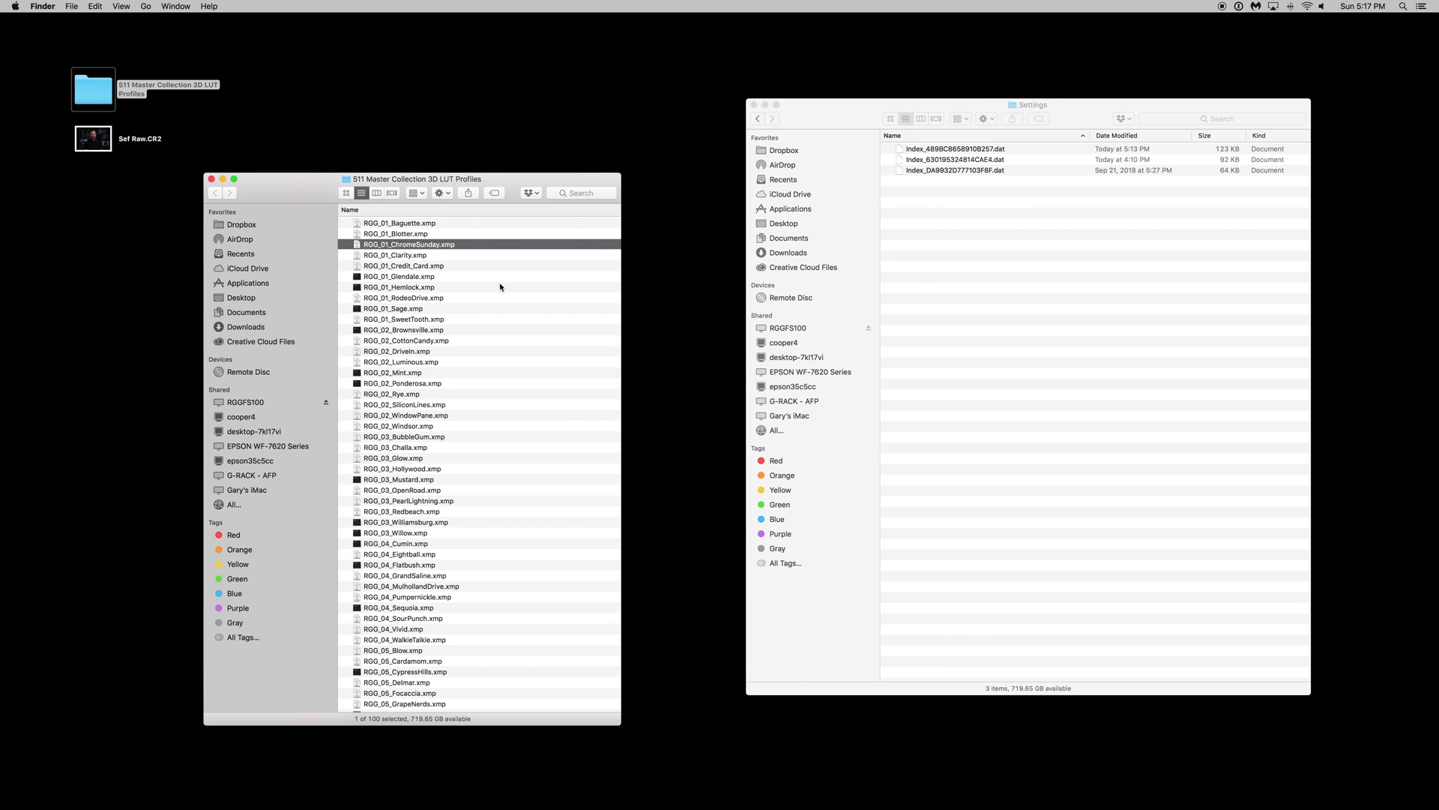
pyautogui.click(468, 223)
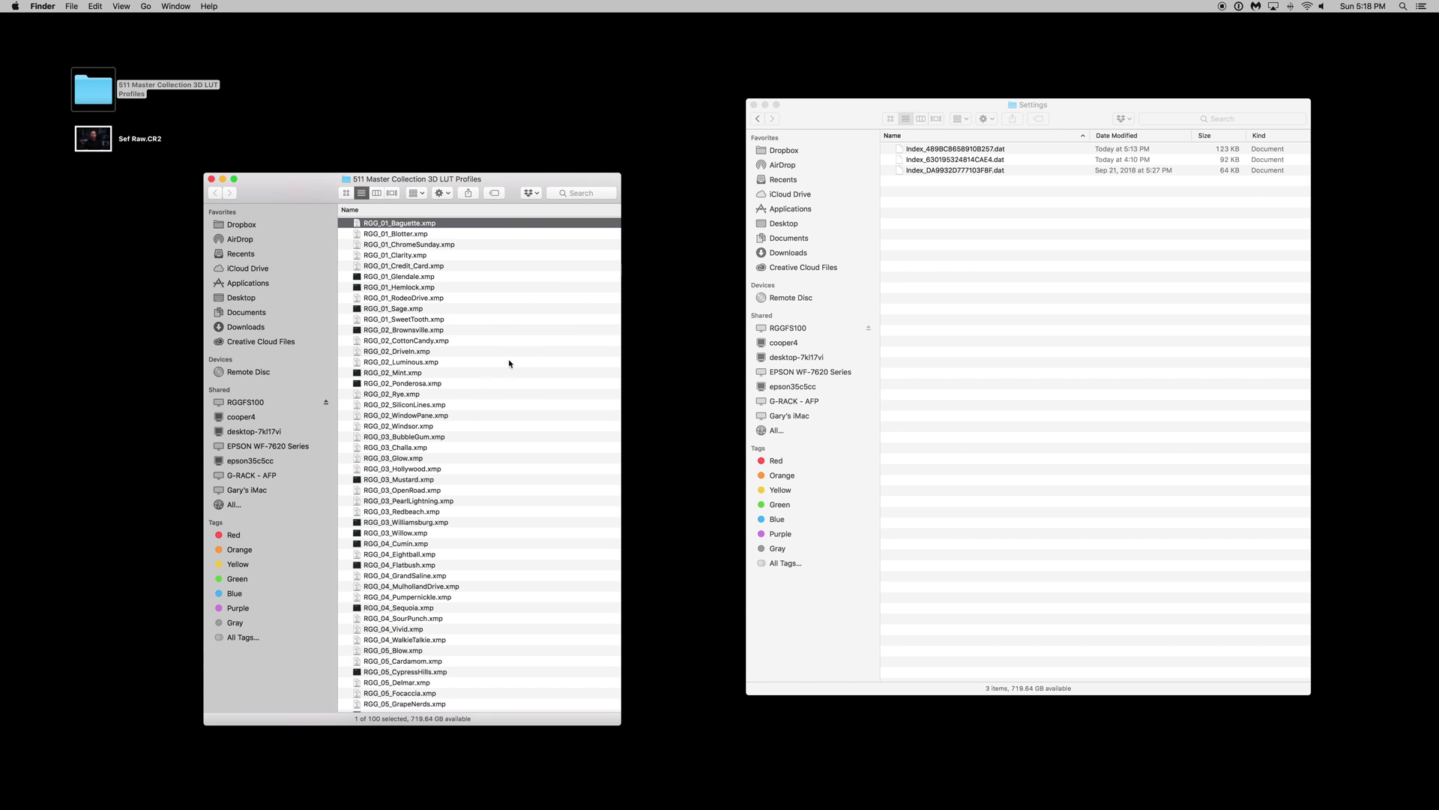
pyautogui.scroll(-2, 527, 395)
pyautogui.scroll(3, 427, 463)
# Step: Select all 100 RGG profiles, drag them into the Settings folder, and close the profiles window
pyautogui.press('super+a')
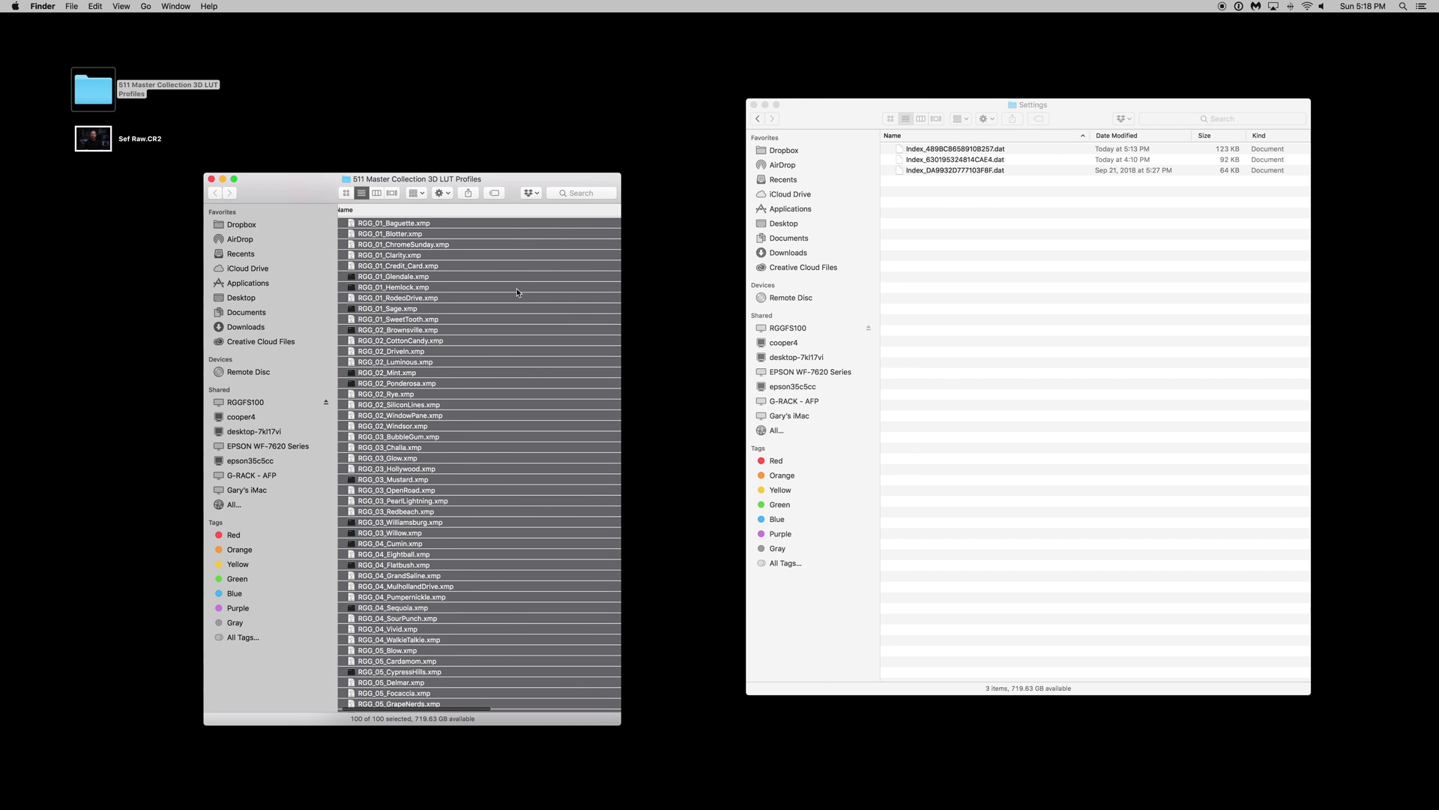
pyautogui.hscroll(1, 515, 291)
pyautogui.moveTo(513, 281); pyautogui.dragTo(995, 308)
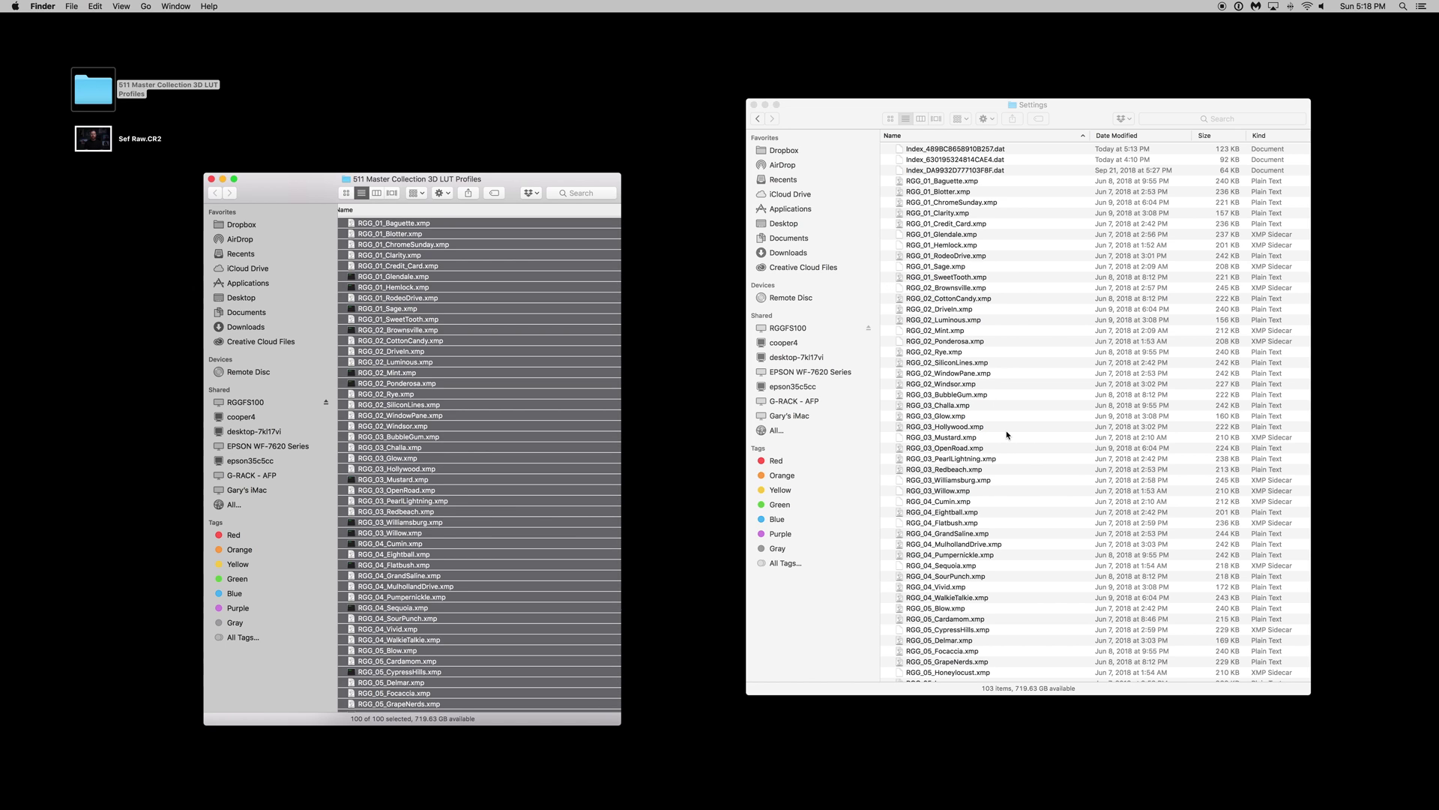
pyautogui.click(223, 180)
# Step: Close the Settings window, launch Photoshop CC 2018, and open Sef Raw.CR2 from the Desktop
pyautogui.moveTo(860, 100); pyautogui.dragTo(582, 72)
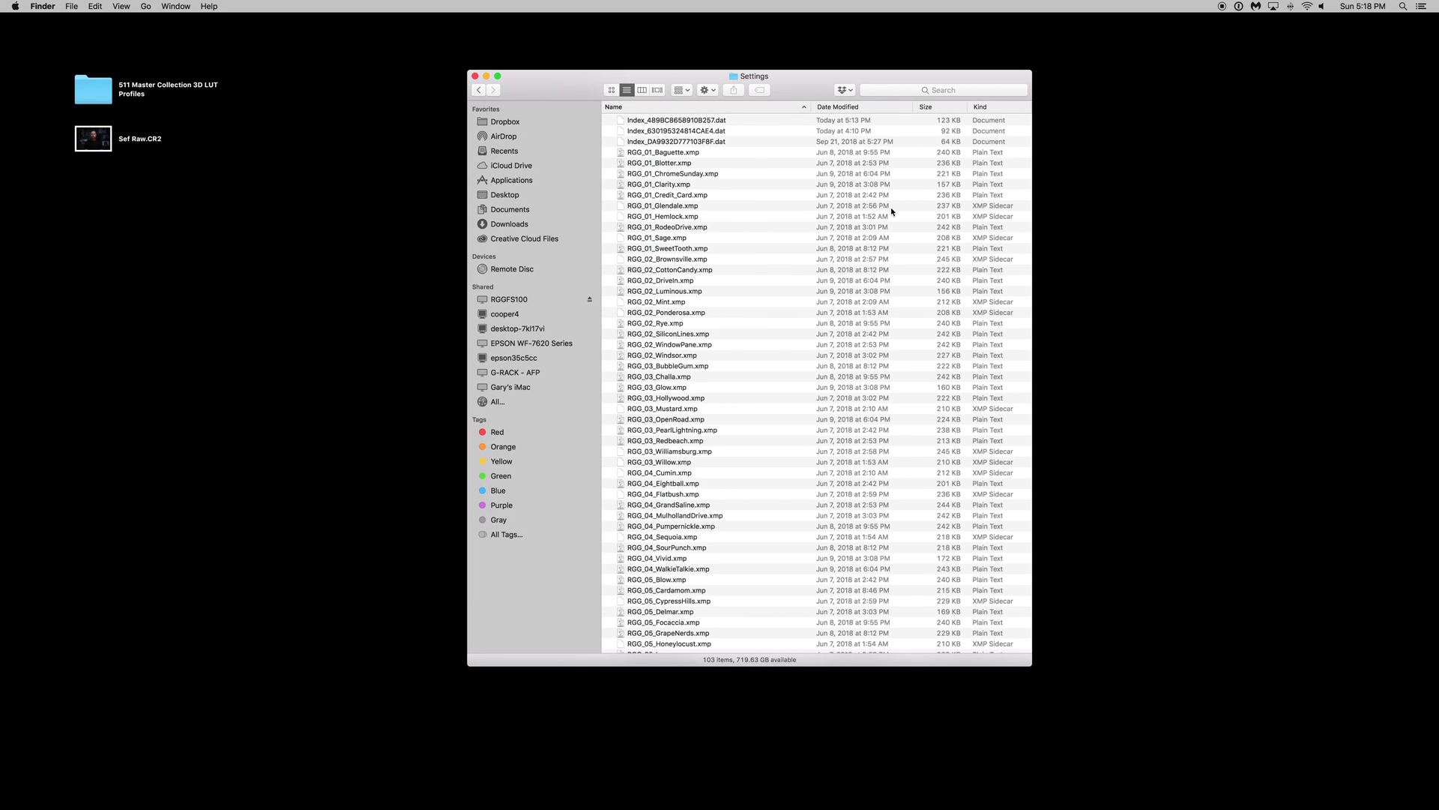
pyautogui.click(475, 76)
pyautogui.click(568, 802)
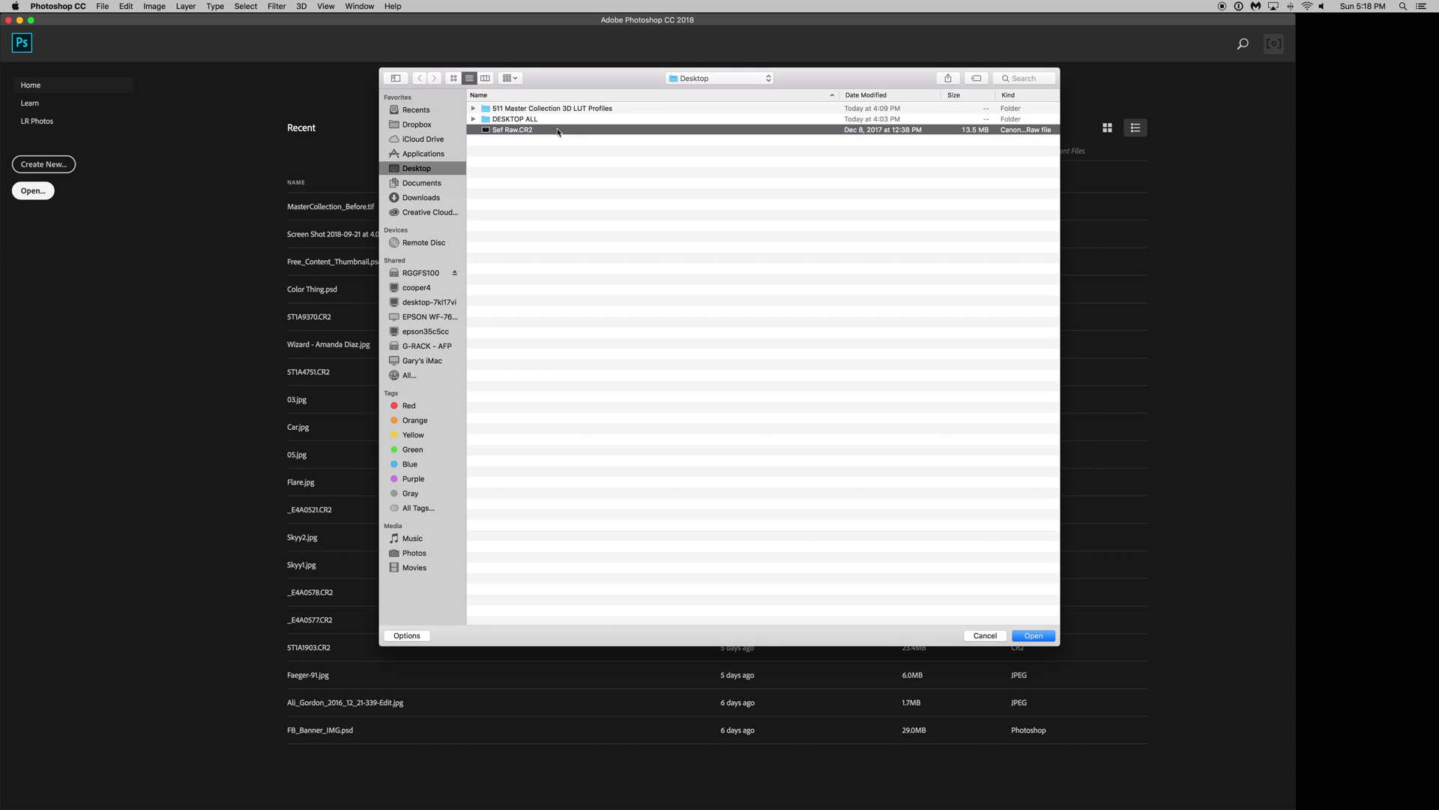
pyautogui.doubleClick(558, 130)
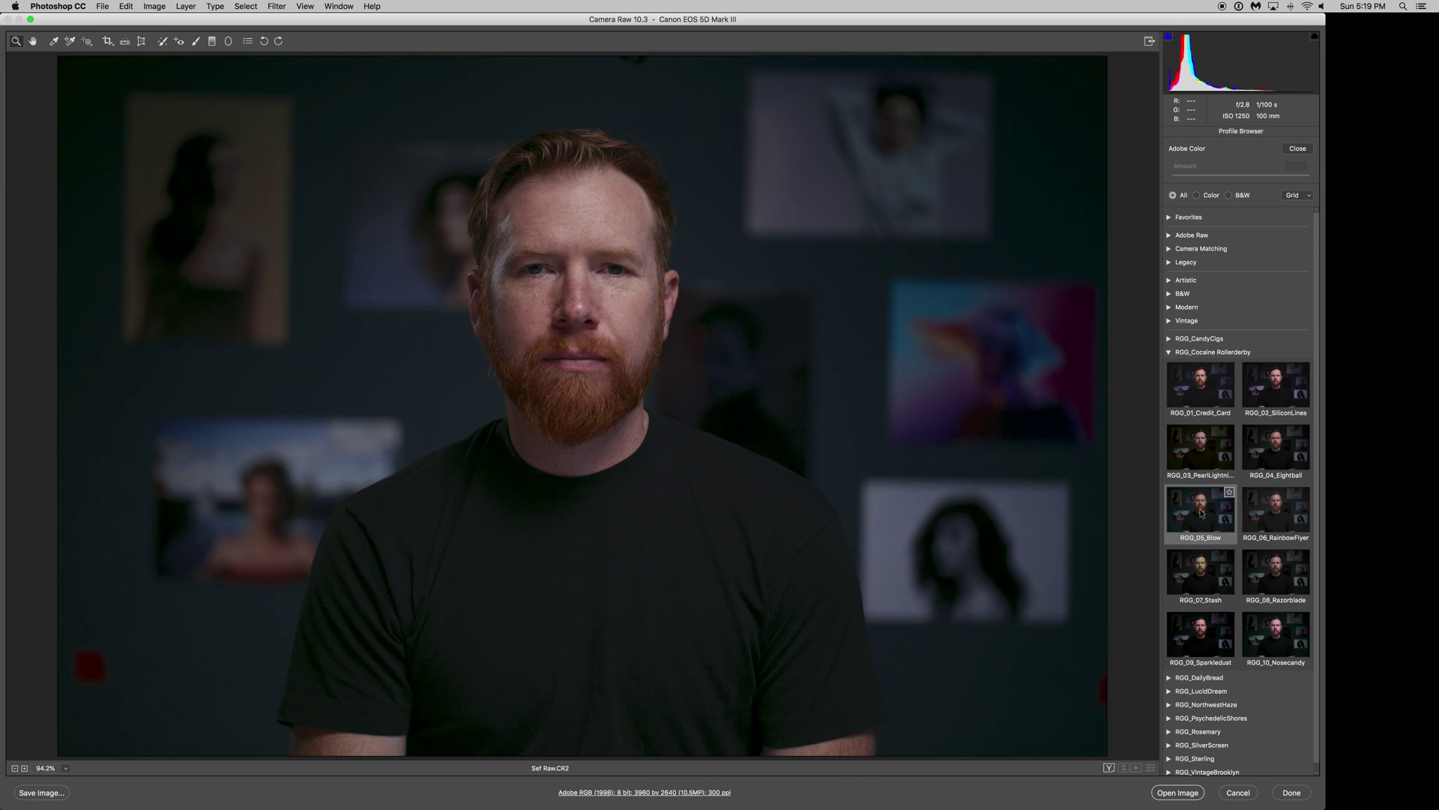
# Step: Apply the RGG_05_Blow profile at amount 38, then cancel Camera Raw without keeping it
pyautogui.click(1202, 514)
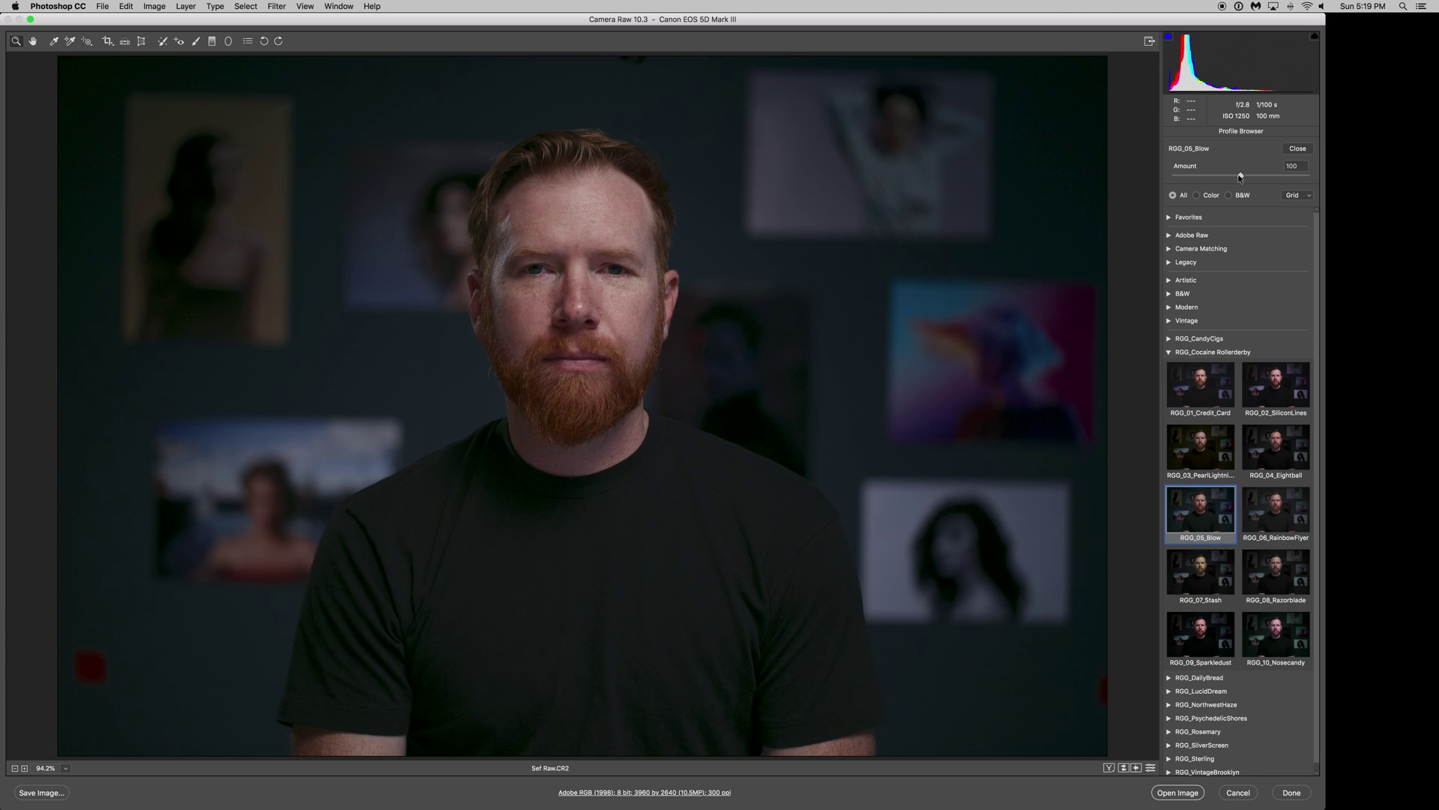
pyautogui.moveTo(1241, 175); pyautogui.dragTo(1195, 185)
pyautogui.click(1240, 793)
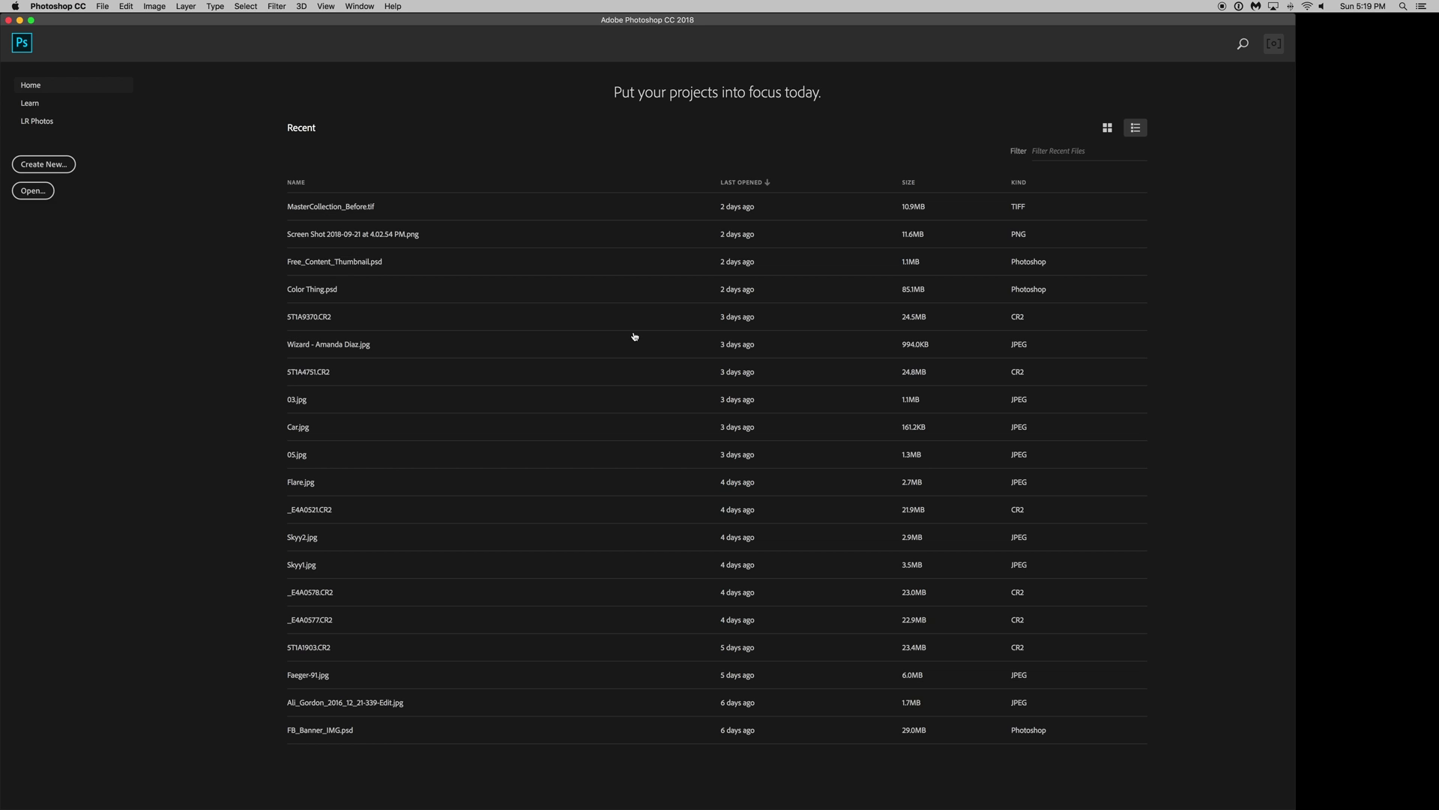
# Step: Hide Photoshop, launch Lightroom Classic, and switch to the Develop module
pyautogui.press('super+q')
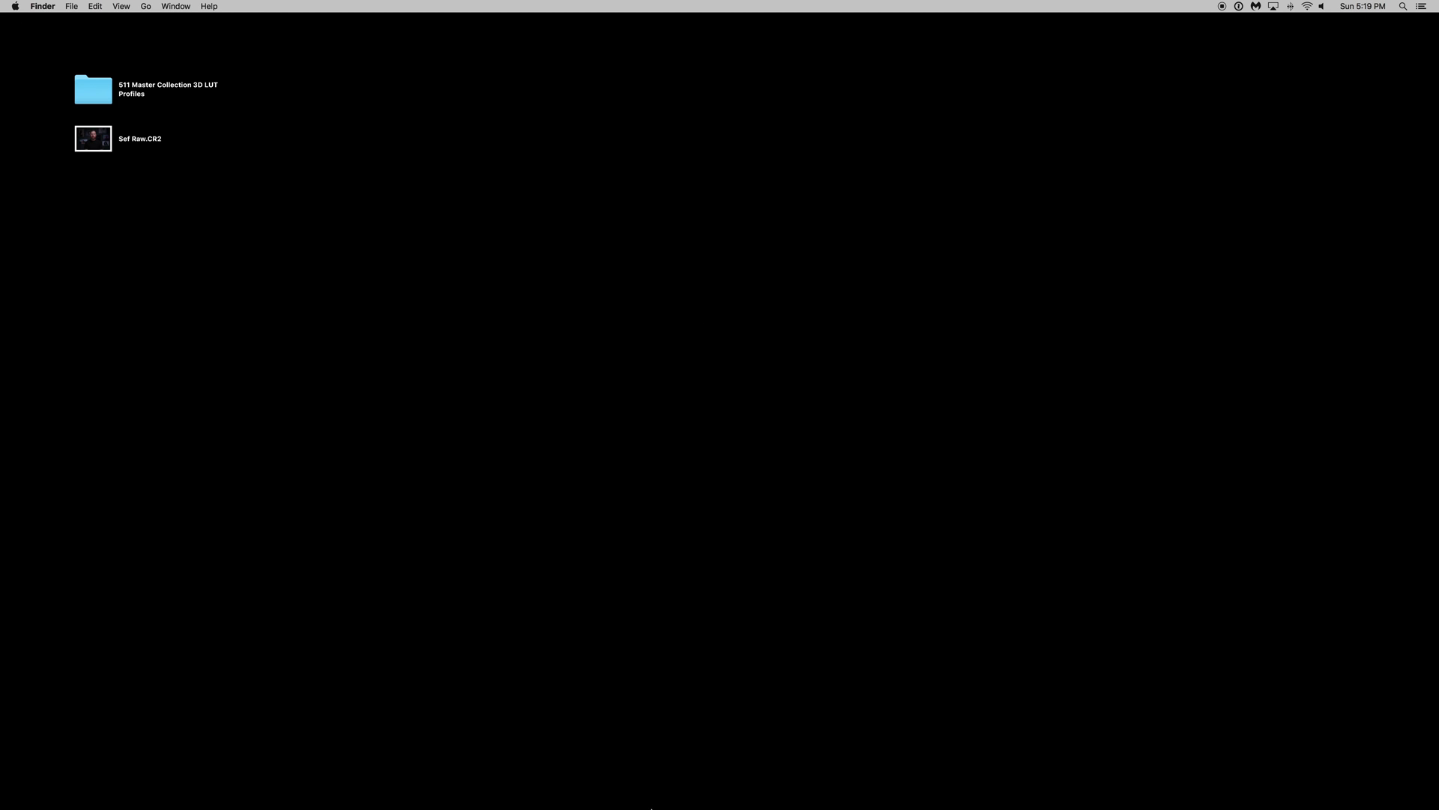
pyautogui.click(591, 791)
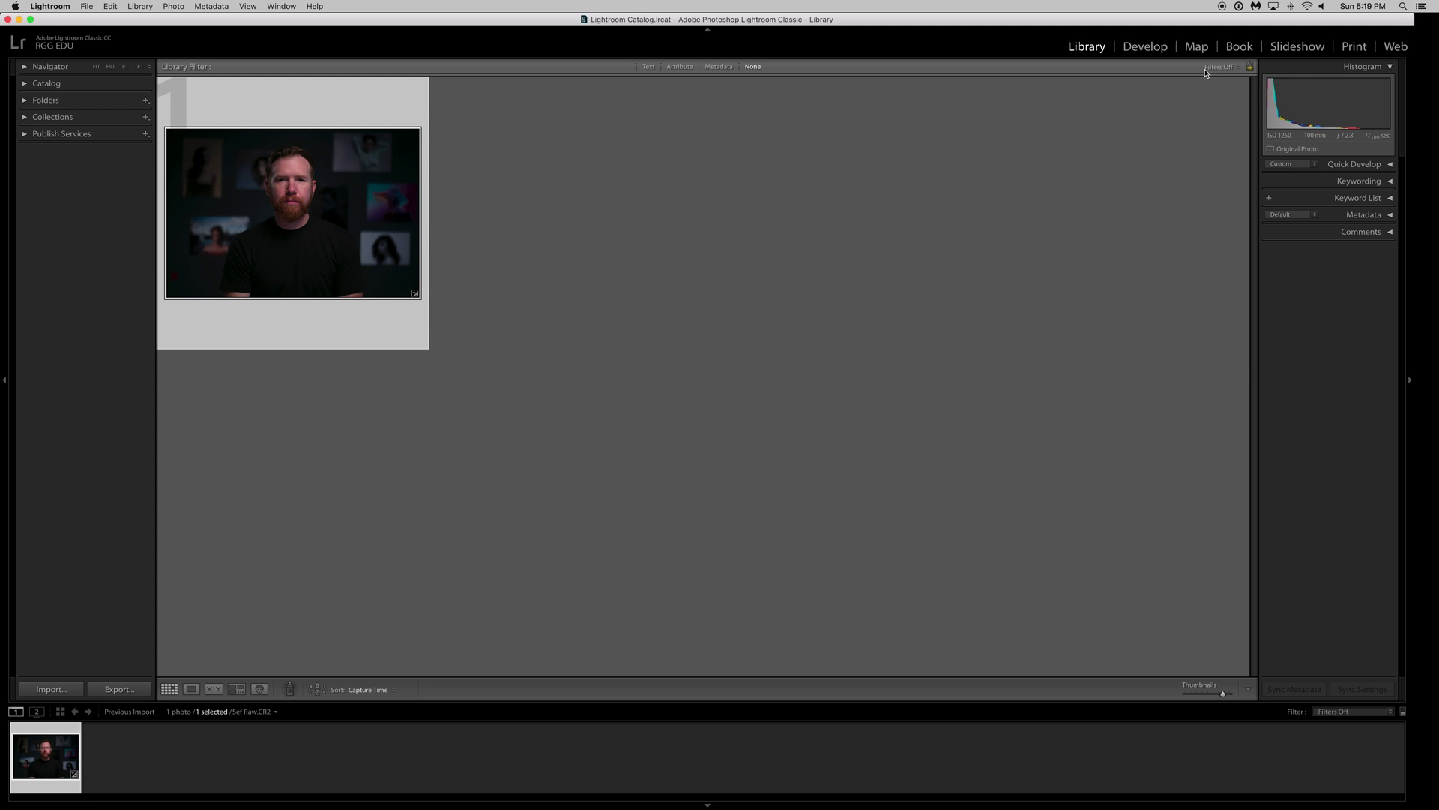
pyautogui.click(1139, 46)
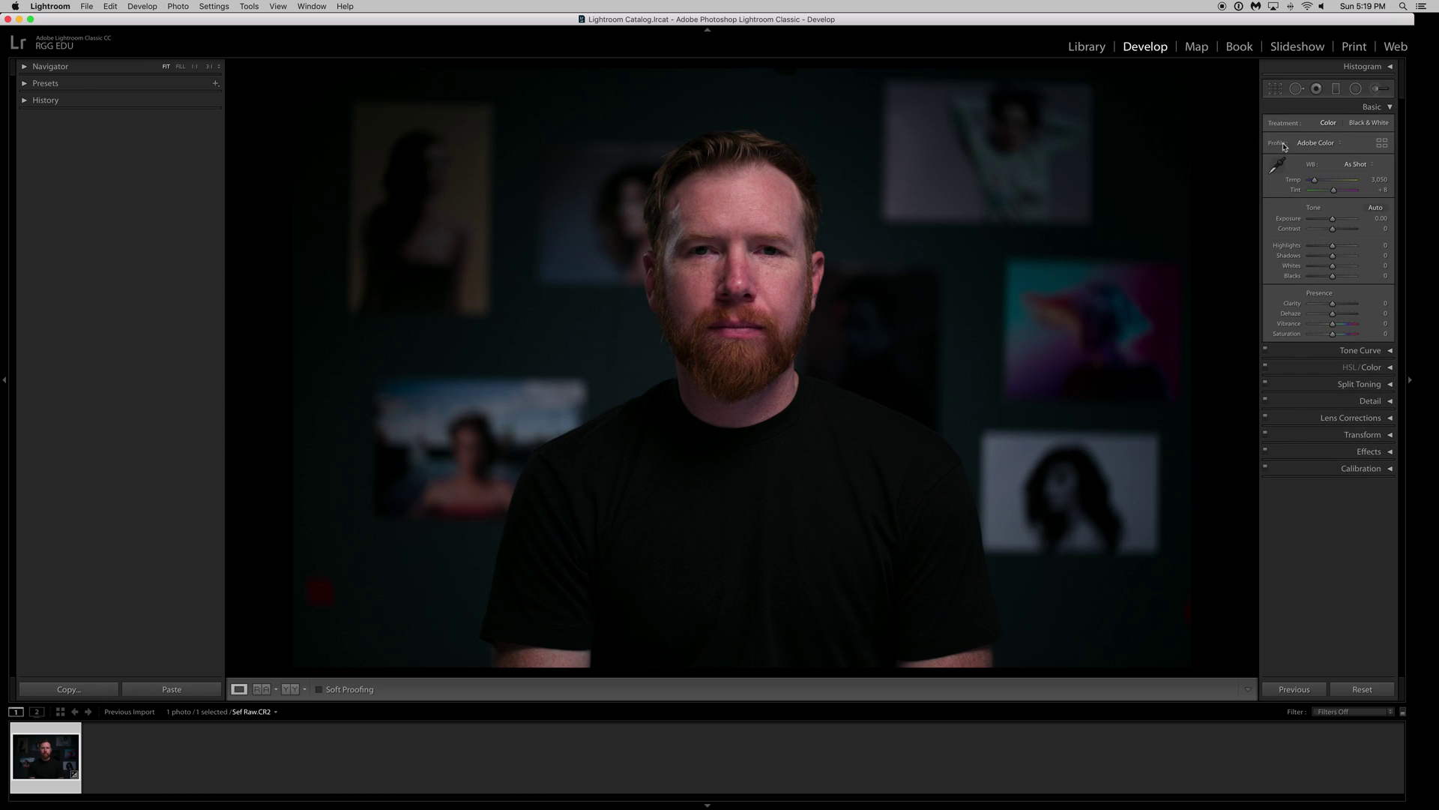
# Step: Apply RGG_05_Blow from the RGG_Cocaine Rollerderby group at amount 34, then minimize Lightroom
pyautogui.click(1338, 144)
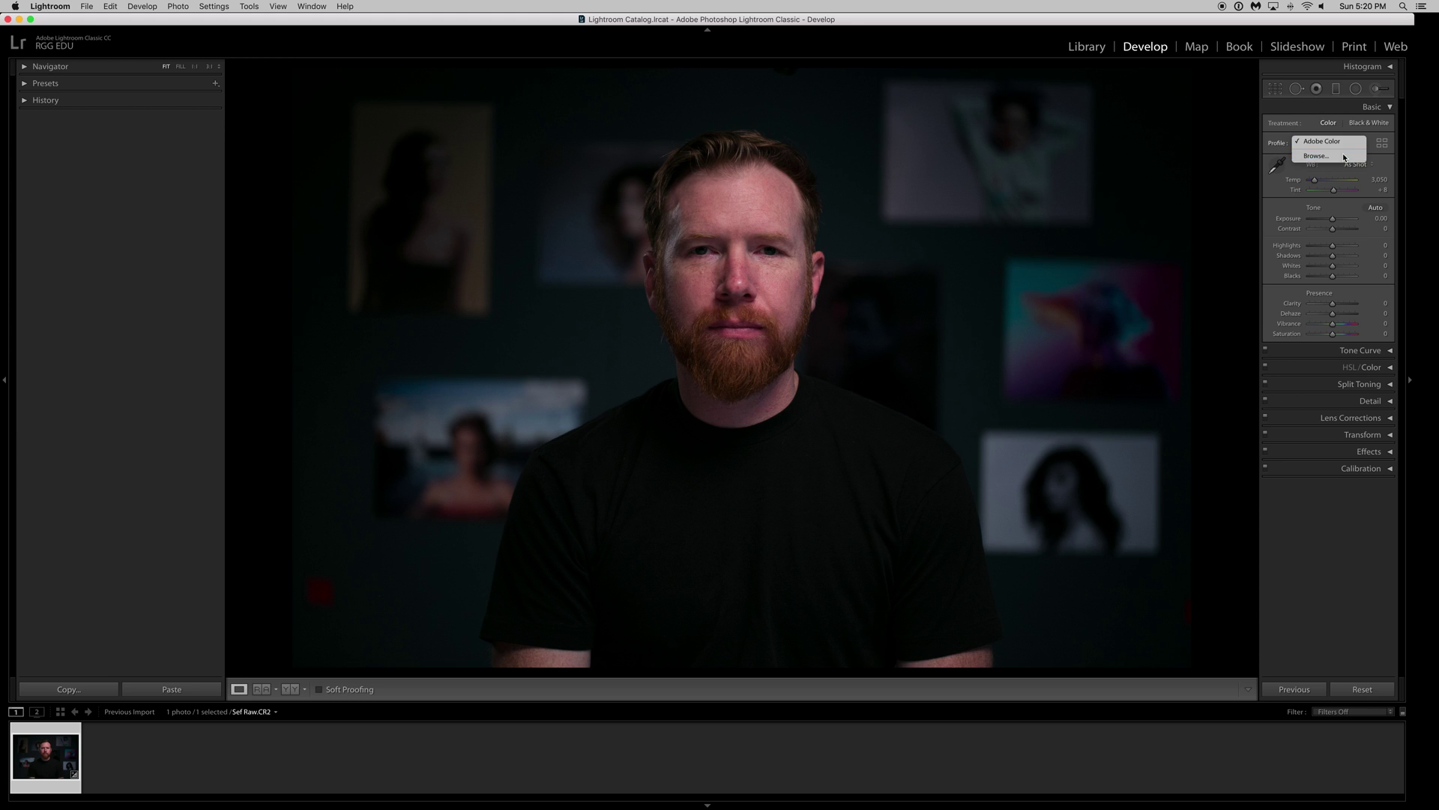
pyautogui.click(1344, 156)
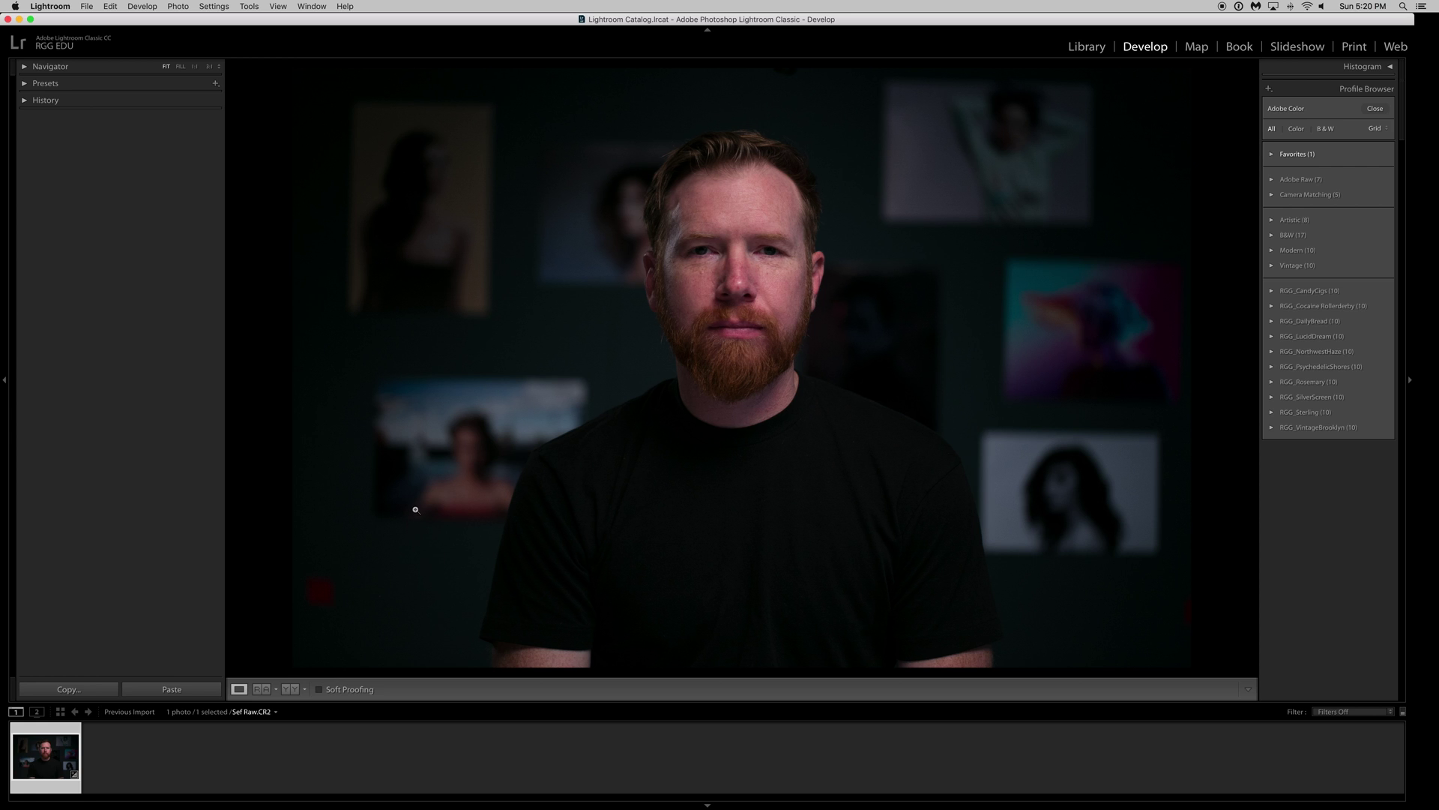
pyautogui.click(1271, 310)
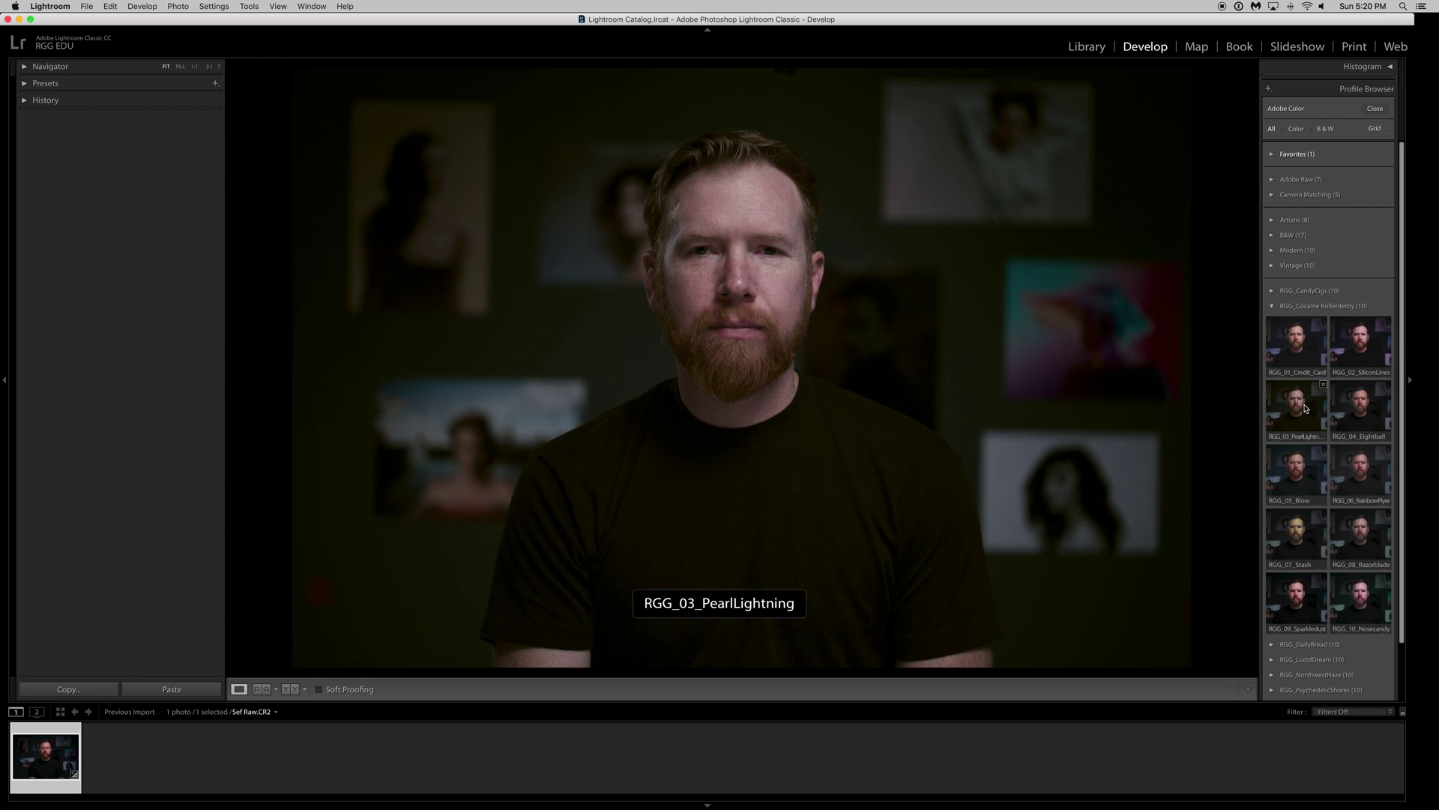
pyautogui.click(1301, 465)
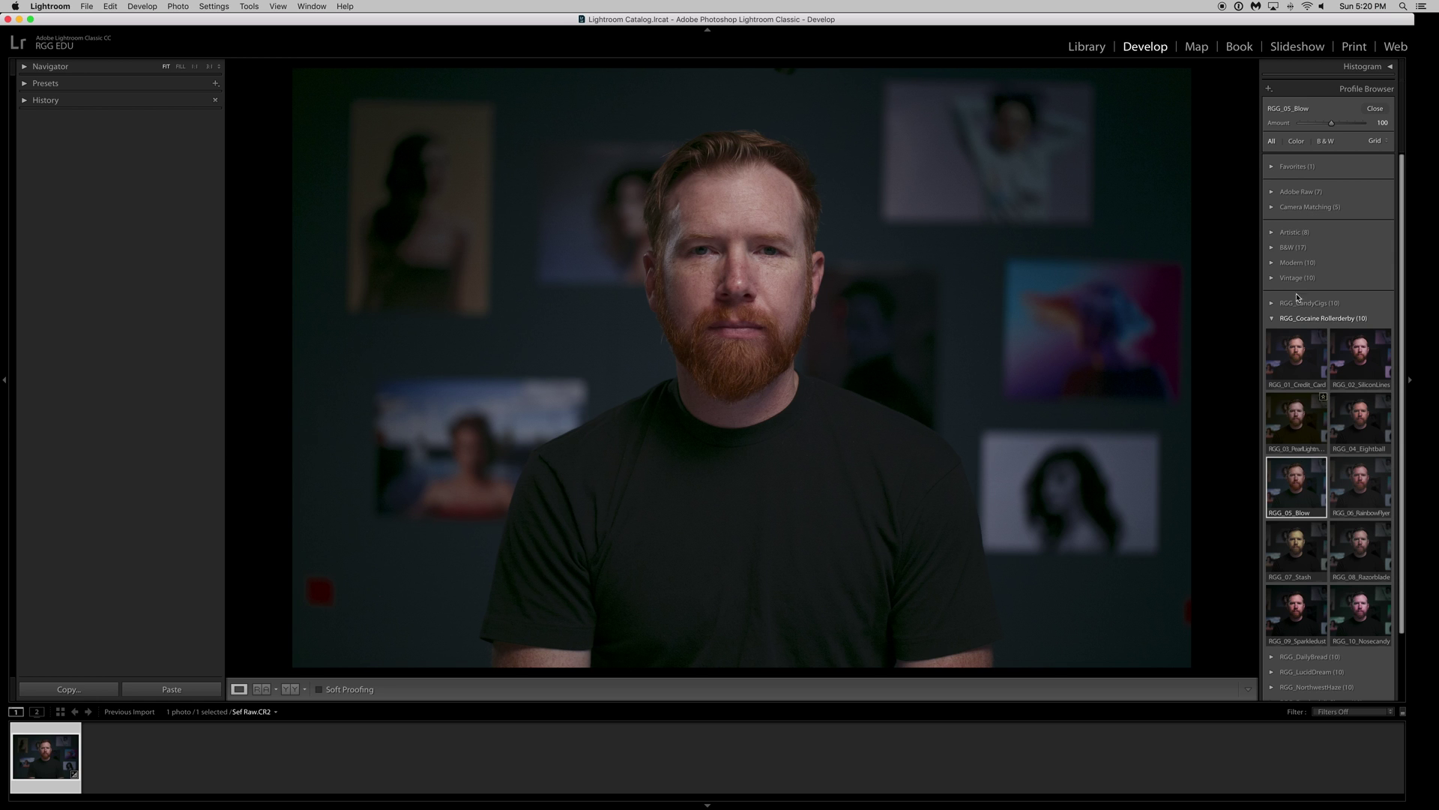
pyautogui.moveTo(1332, 125)
pyautogui.mouseDown()
pyautogui.moveTo(1312, 129)
pyautogui.moveTo(1358, 129)
pyautogui.moveTo(1326, 131)
pyautogui.mouseUp()
pyautogui.click(19, 19)
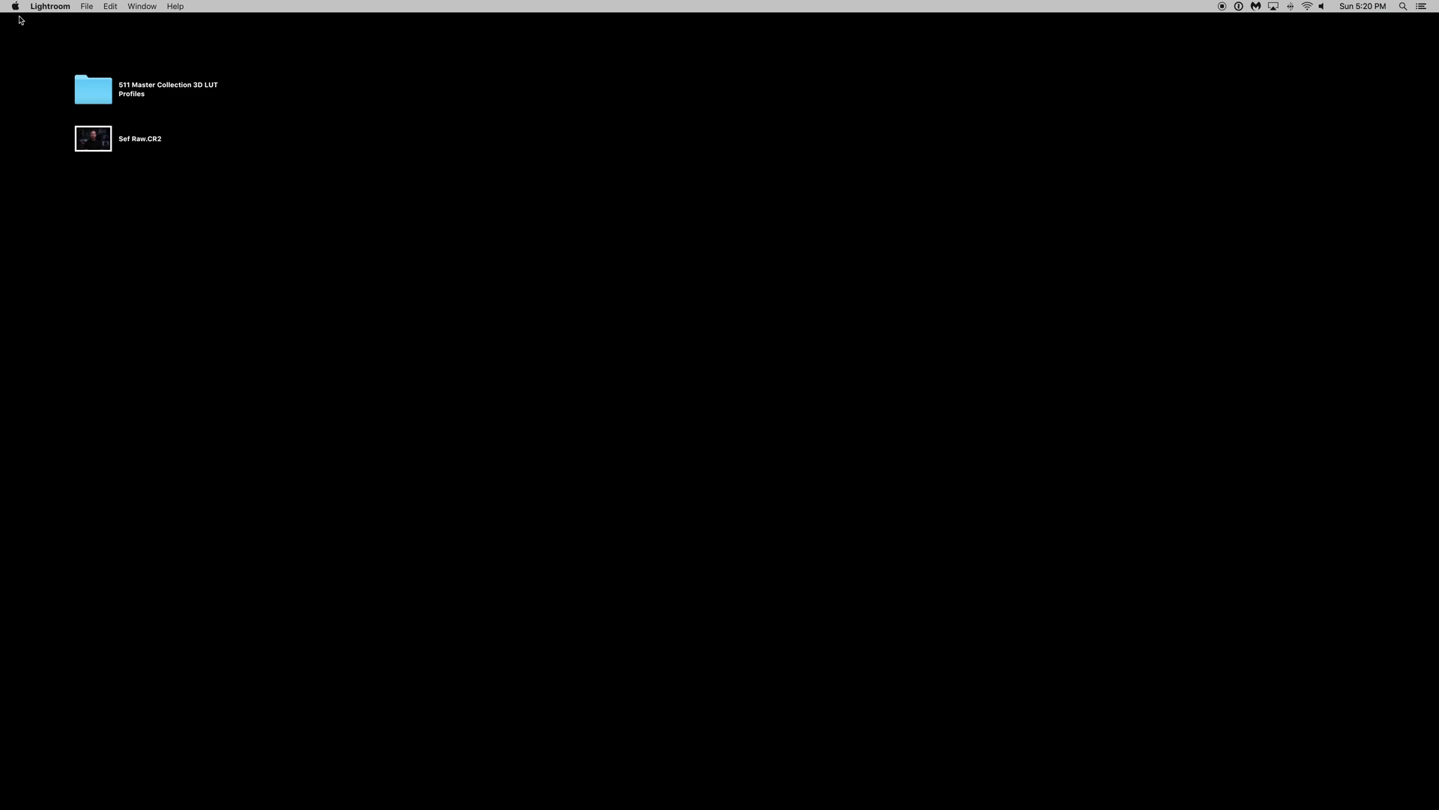
pyautogui.click(552, 324)
pyautogui.press('Down')
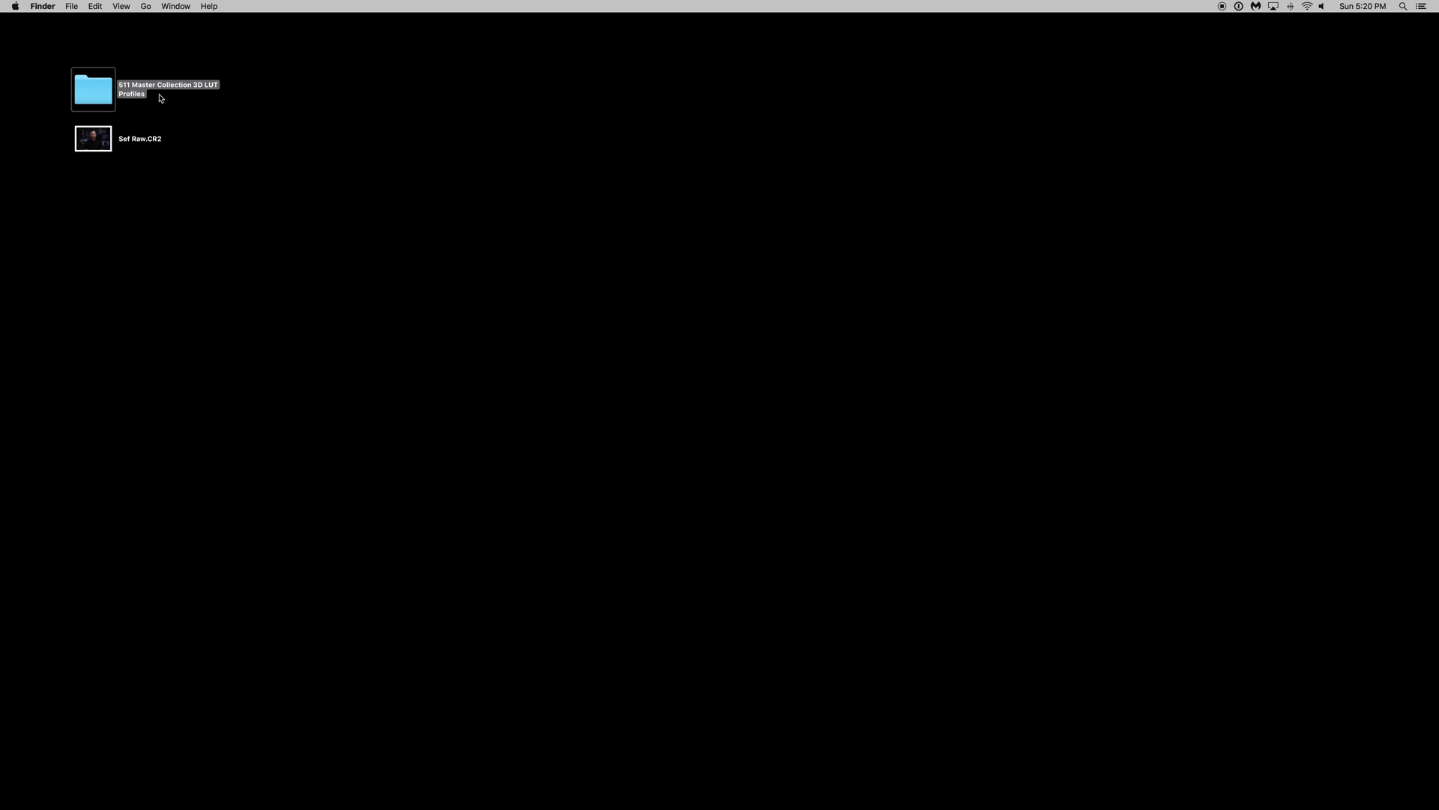
pyautogui.doubleClick(76, 91)
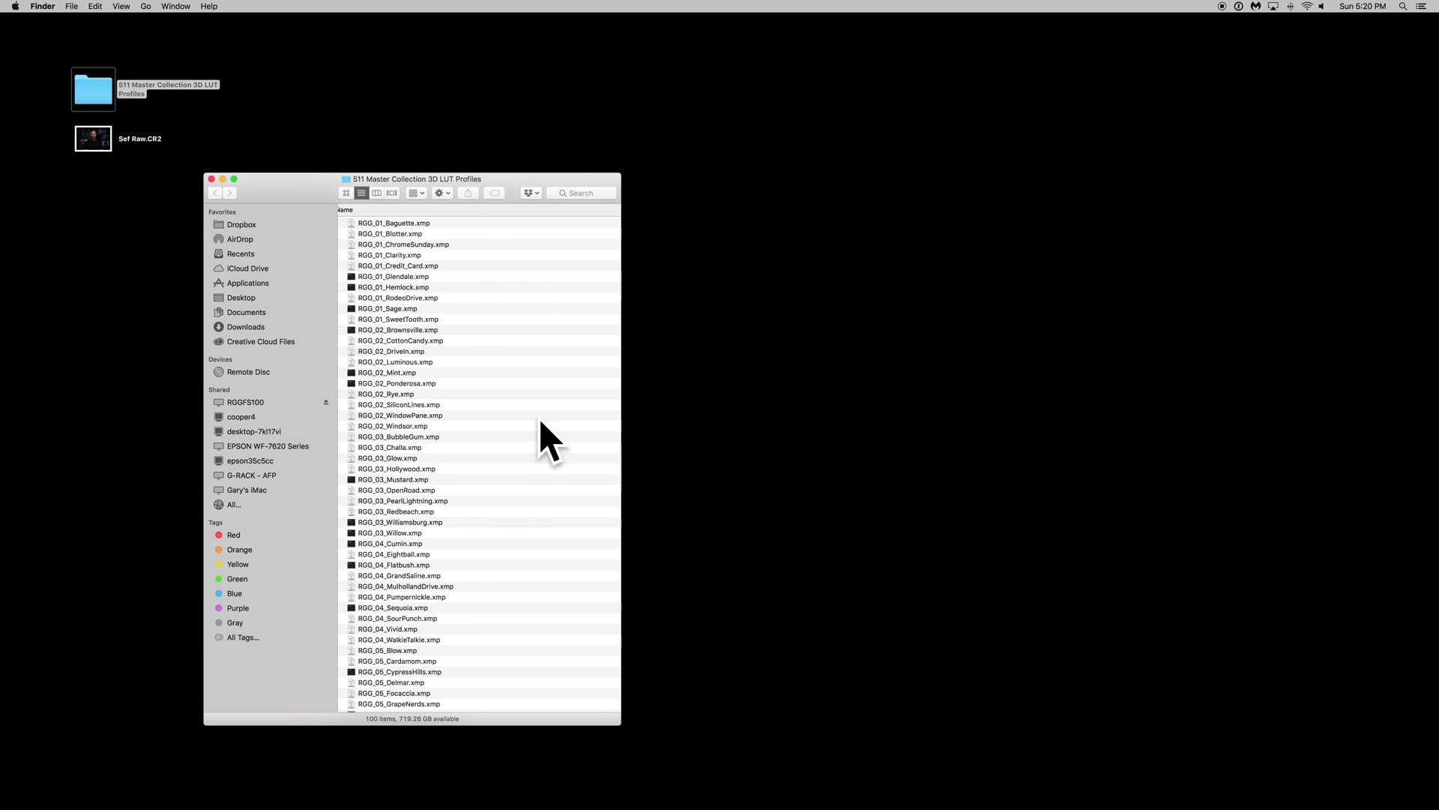
pyautogui.moveTo(285, 178); pyautogui.dragTo(295, 155)
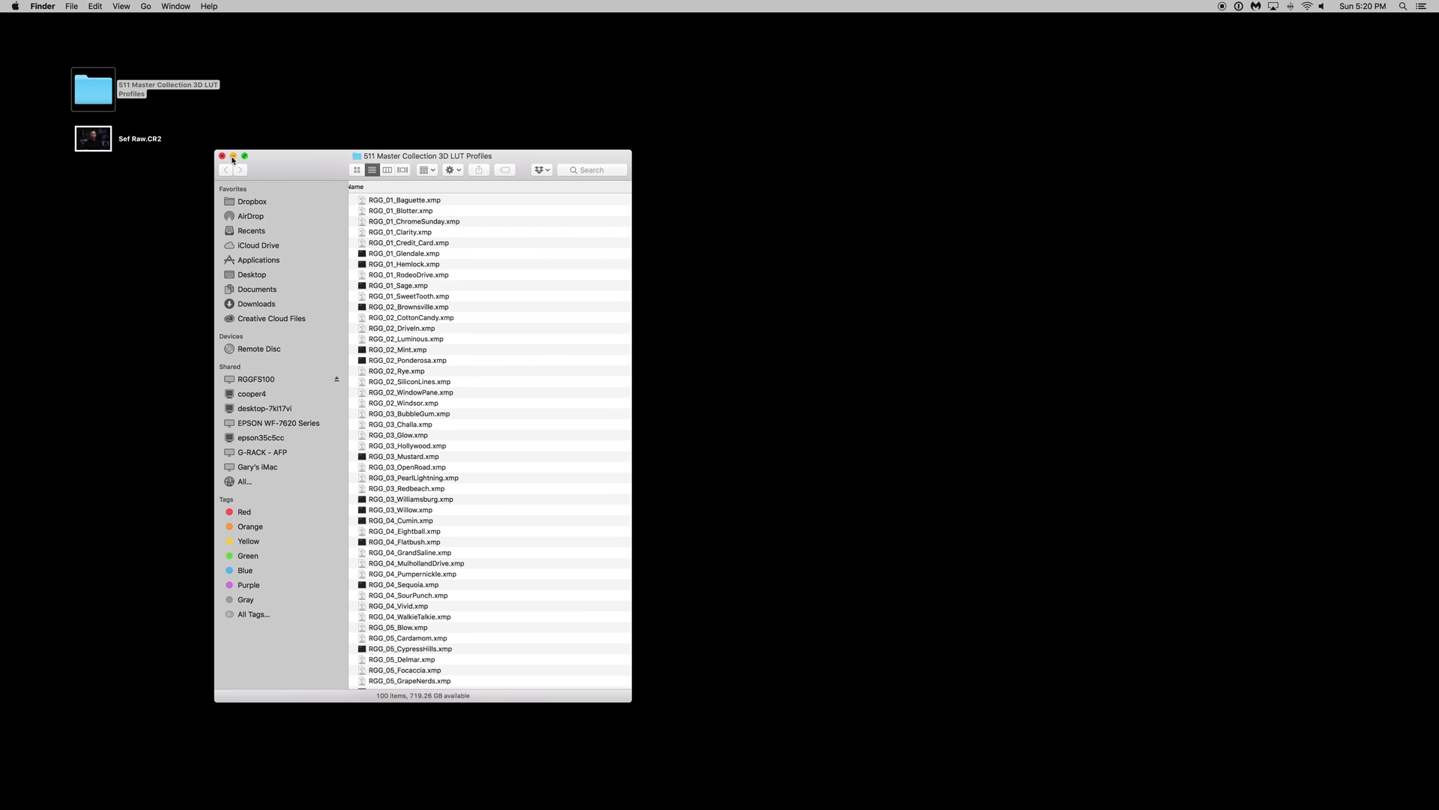
pyautogui.click(222, 157)
pyautogui.click(363, 218)
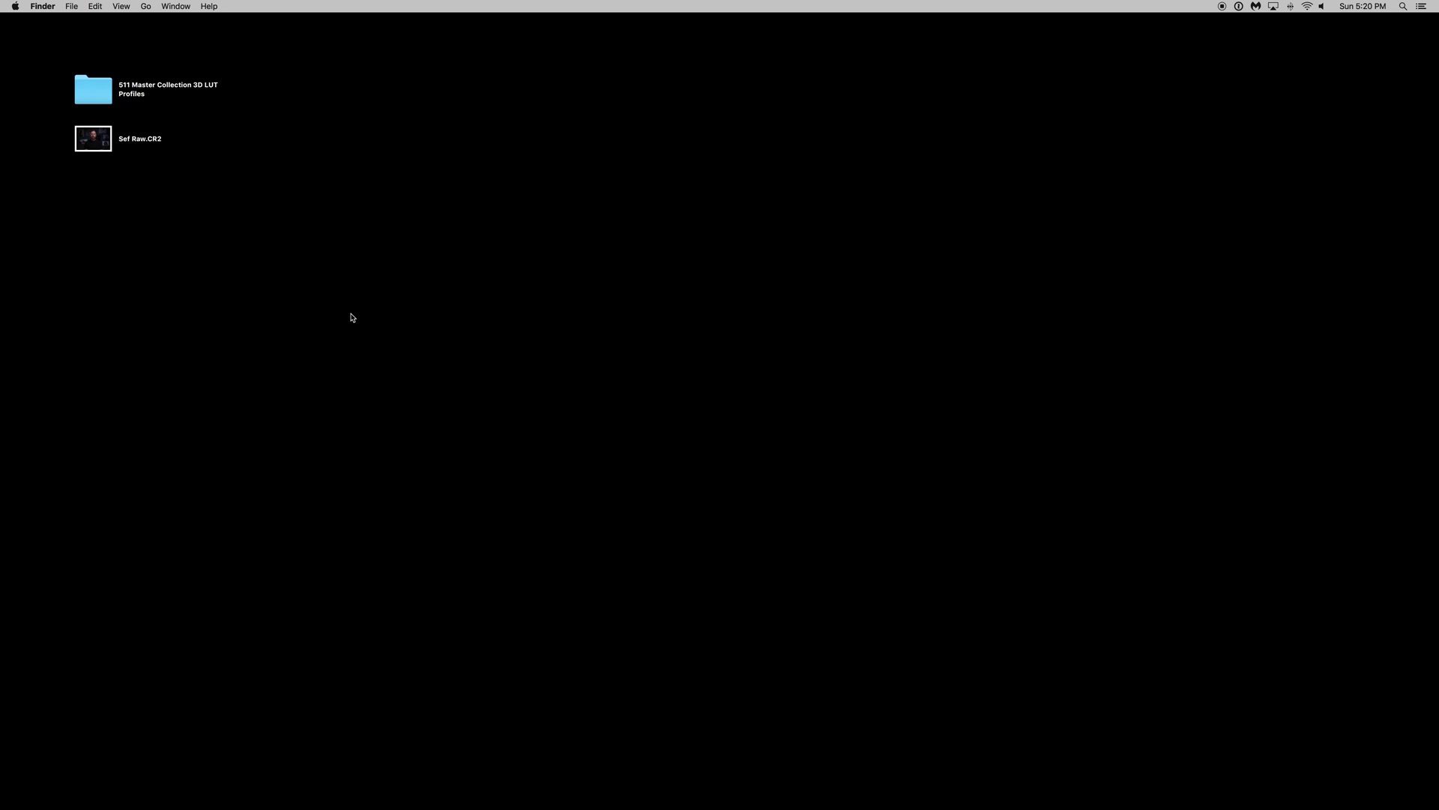